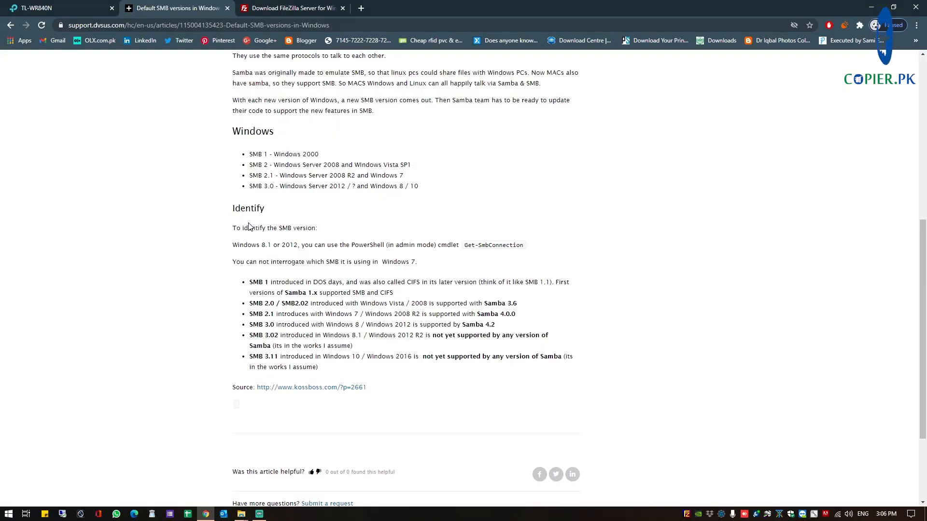
Search Google for 'filezilla server' in a new Chrome tab
scroll(249, 227, up, 5)
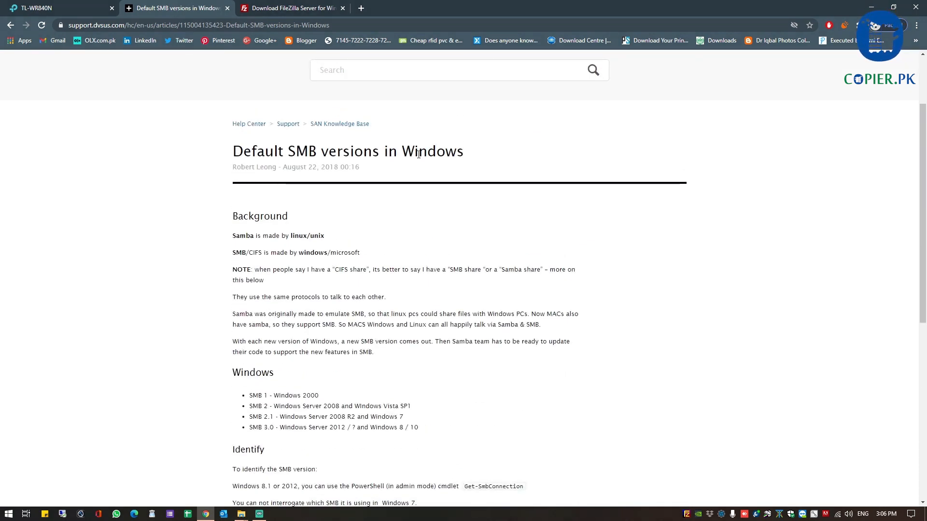
scroll(305, 164, down, 4)
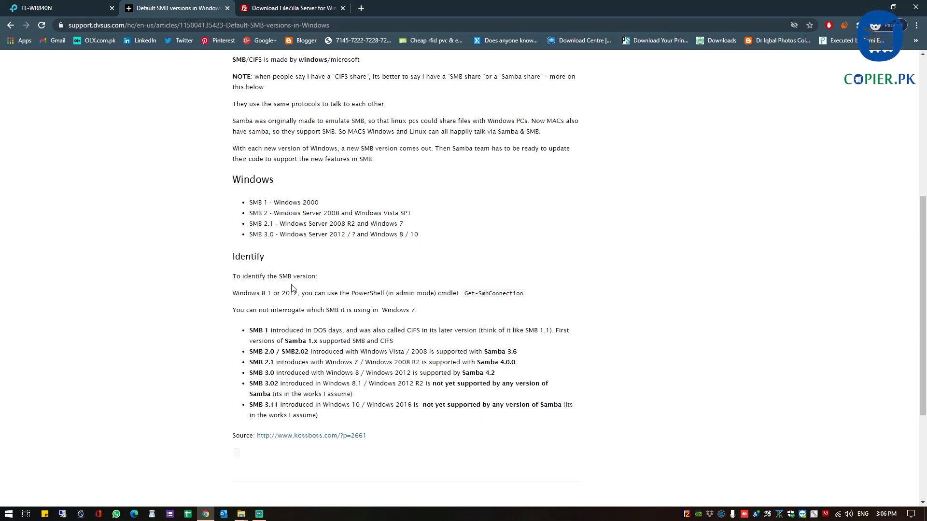
scroll(265, 261, up, 1)
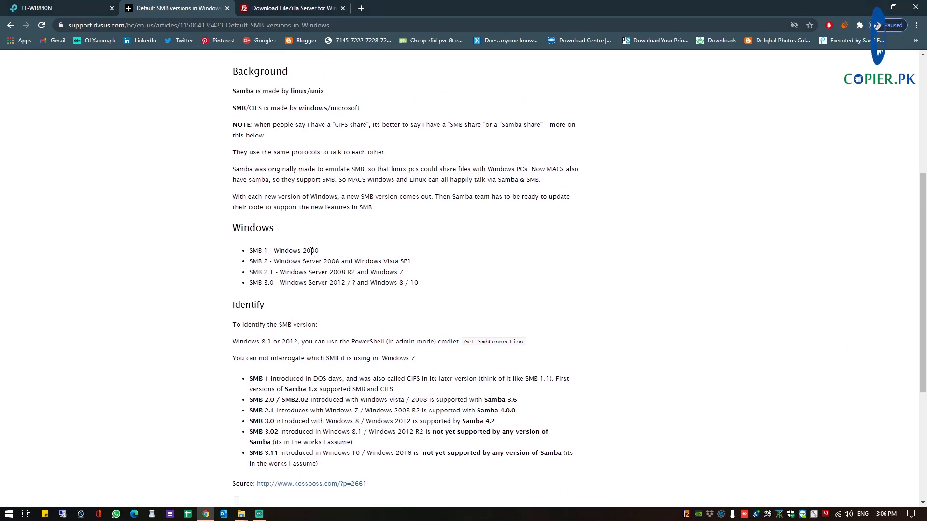
scroll(302, 270, down, 2)
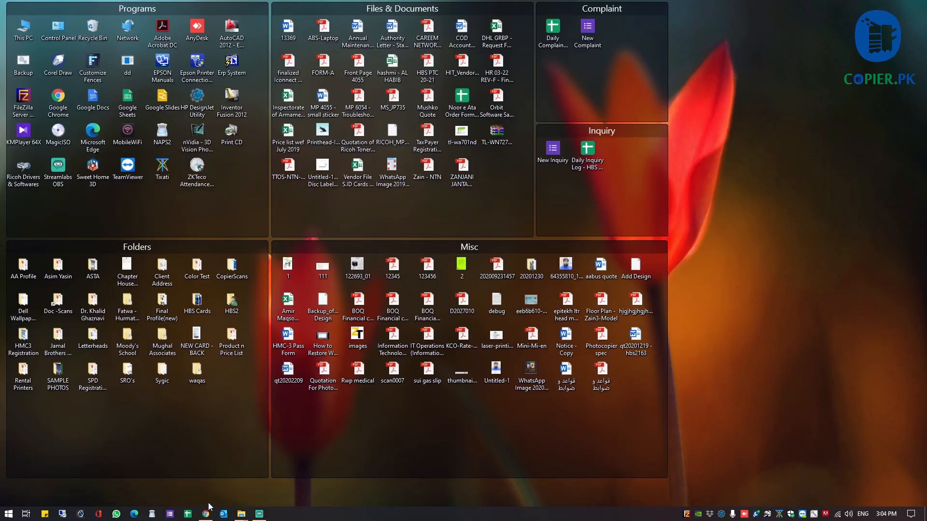
click(206, 514)
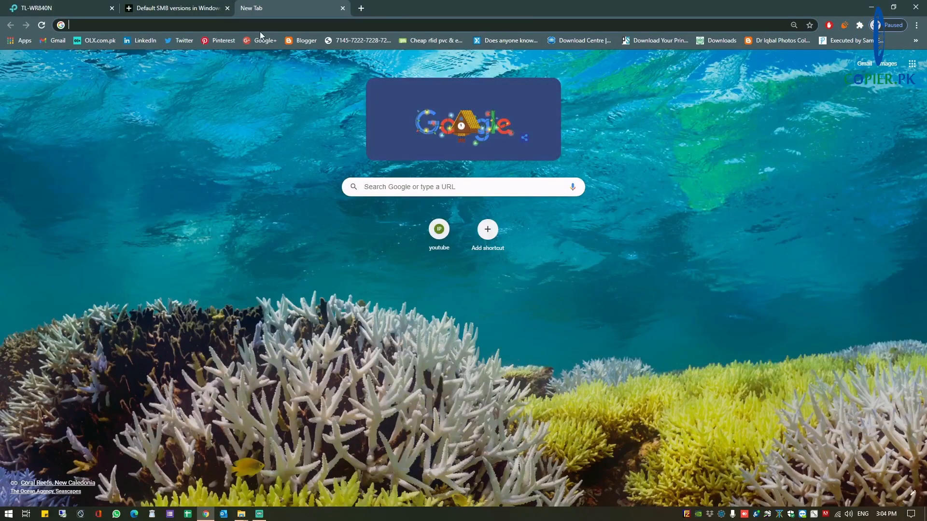
click(642, 27)
text(filezilla)
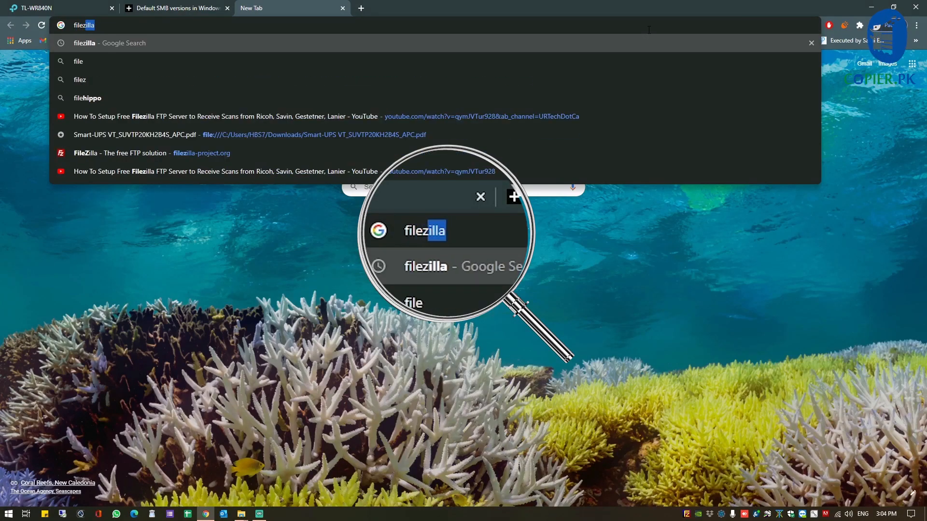
text( server)
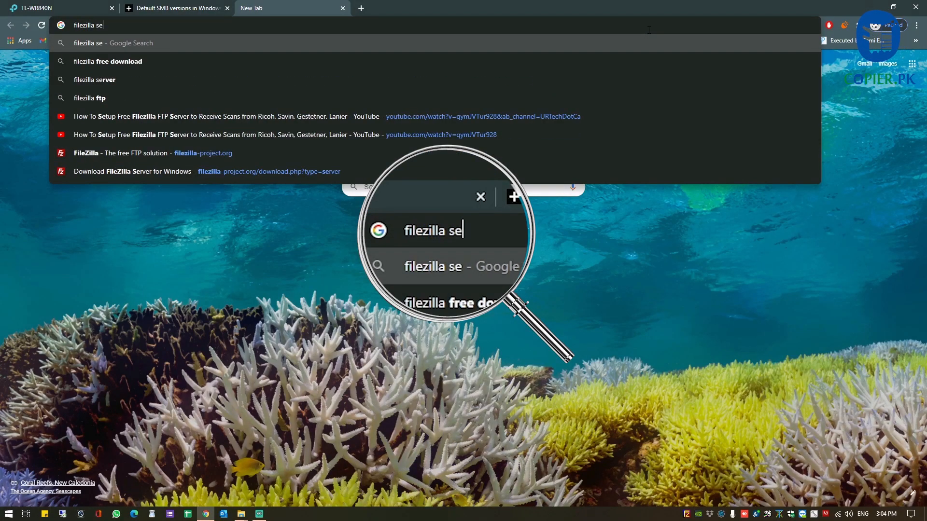
key(Return)
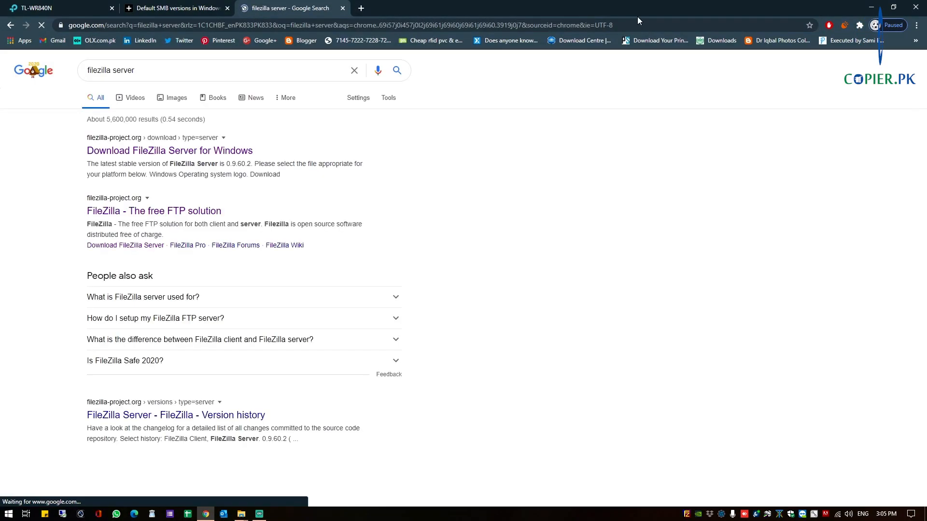
Open the Download FileZilla Server for Windows page, then minimize Chrome to the desktop
click(212, 153)
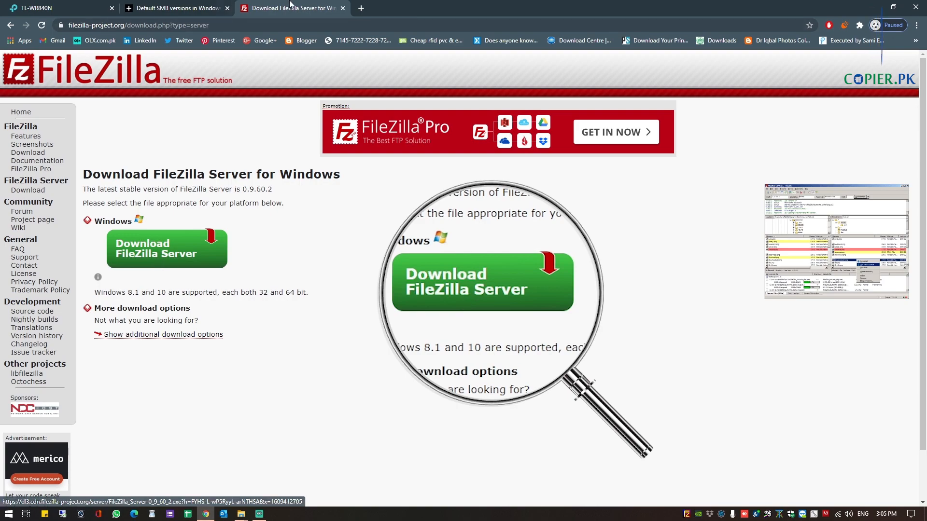
click(872, 7)
drag(923, 357, 148, 393)
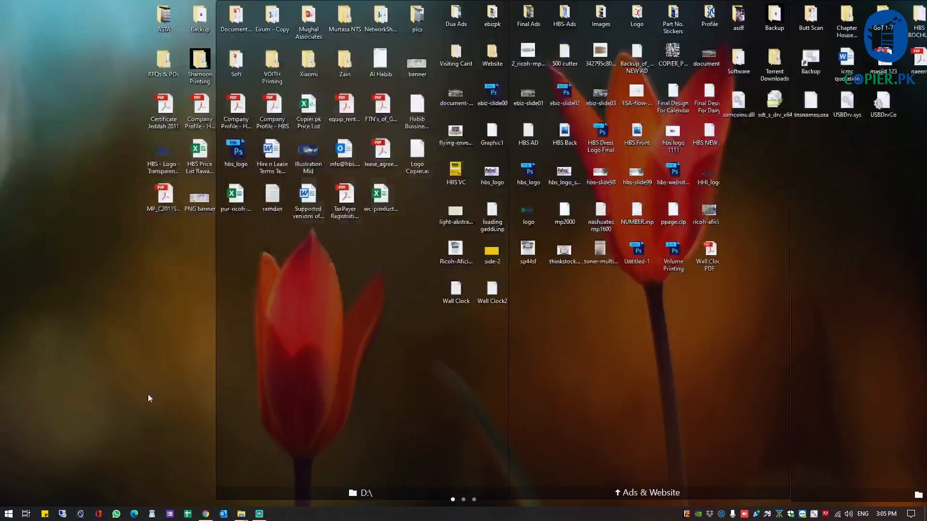
Launch the FileZilla Server installer from the desktop with administrator rights
drag(923, 372, 103, 388)
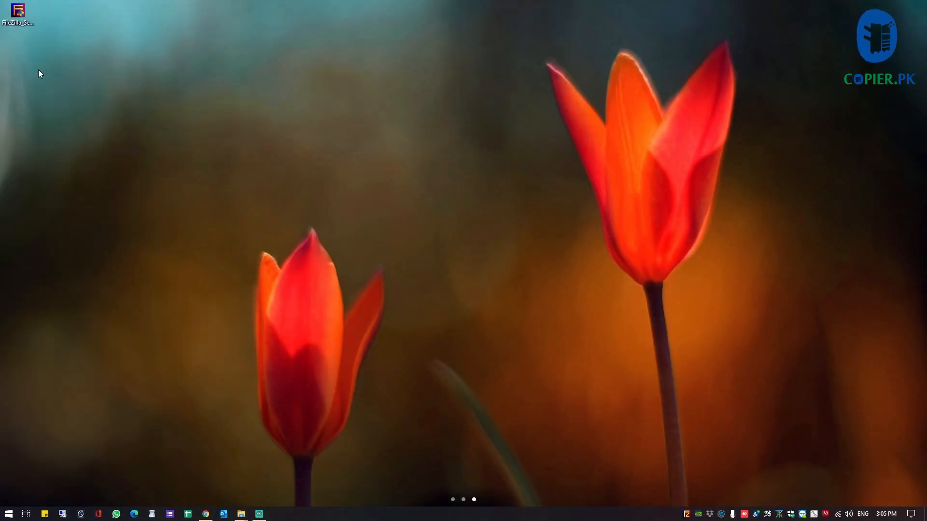
double_click(12, 18)
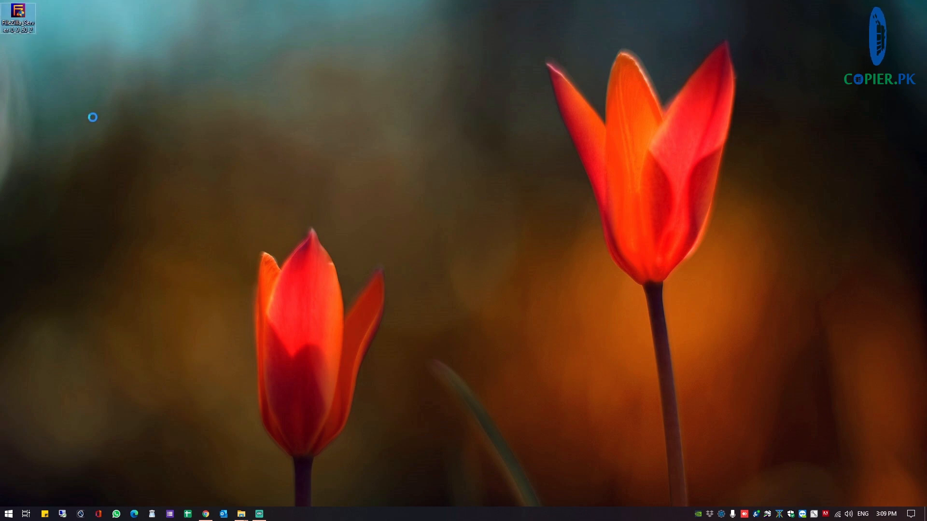
right_click(21, 19)
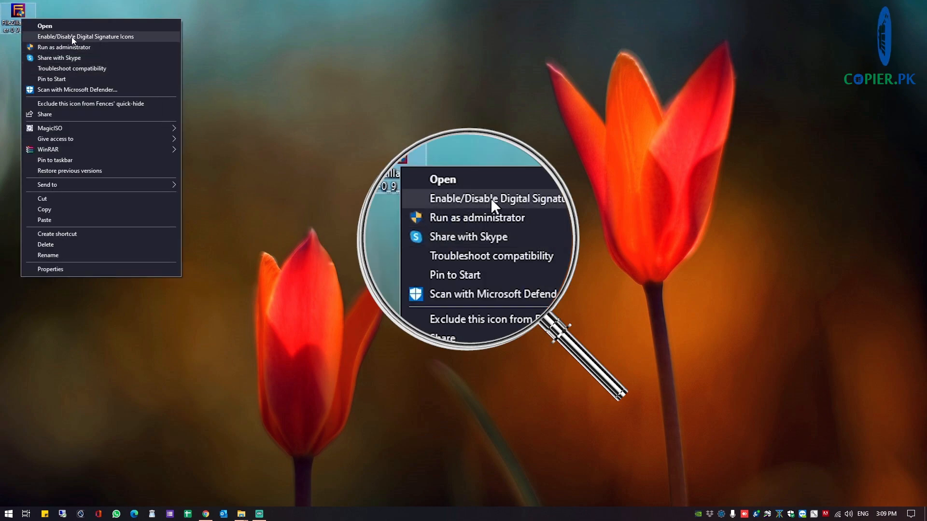
click(76, 48)
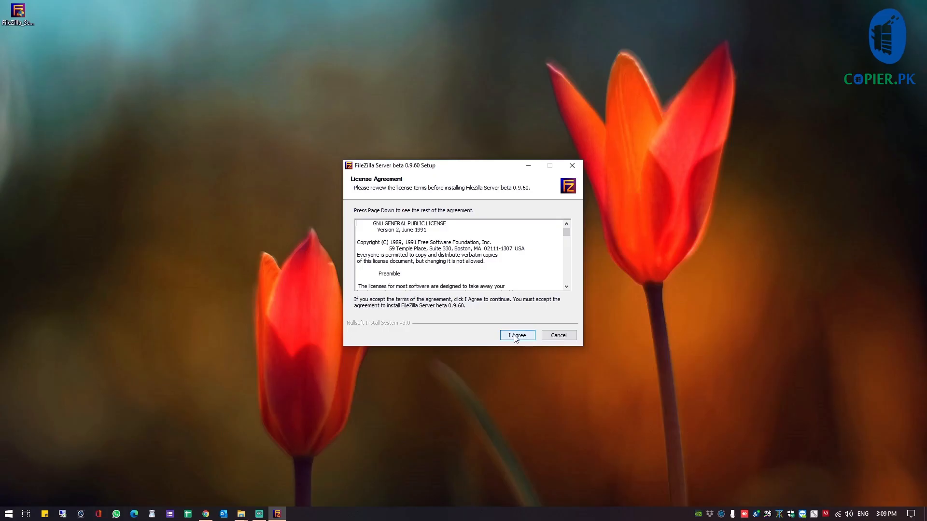
Install FileZilla Server beta 0.9.60 with default components, folder, service startup and admin port 14147
click(511, 335)
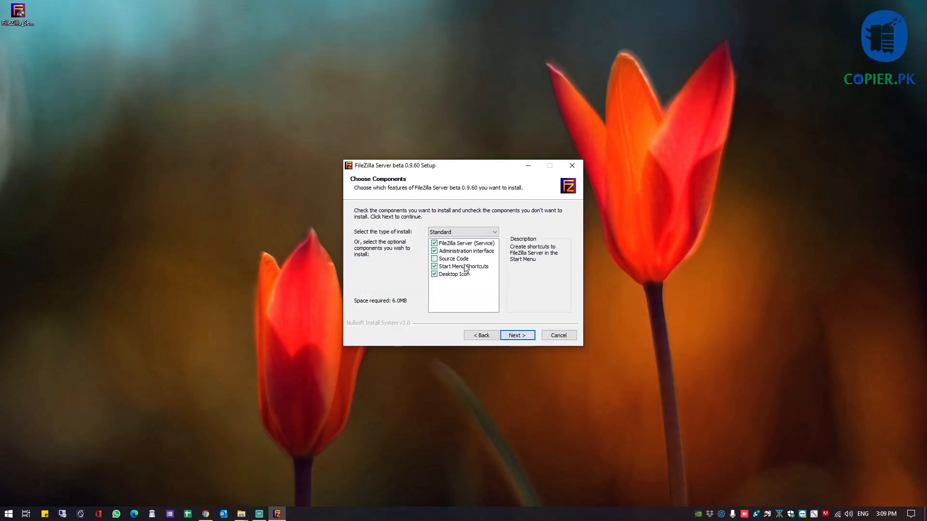
click(516, 336)
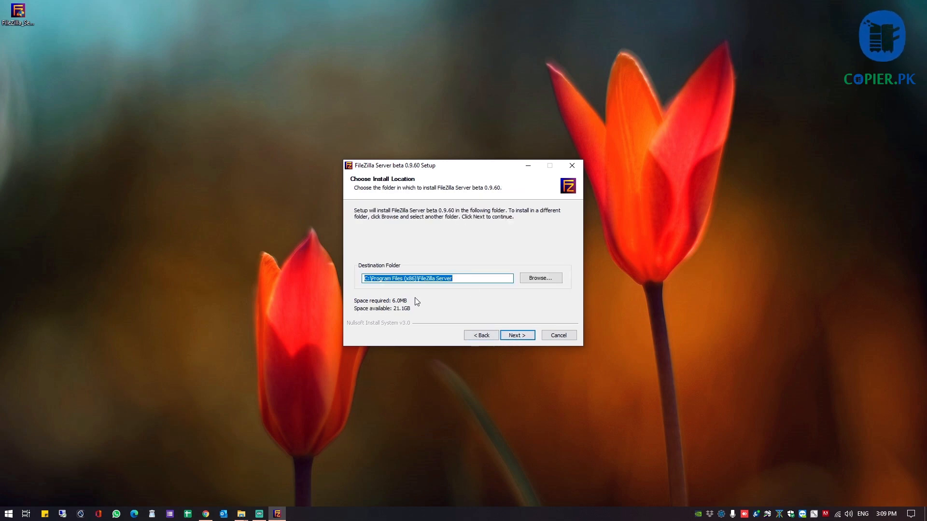
click(516, 338)
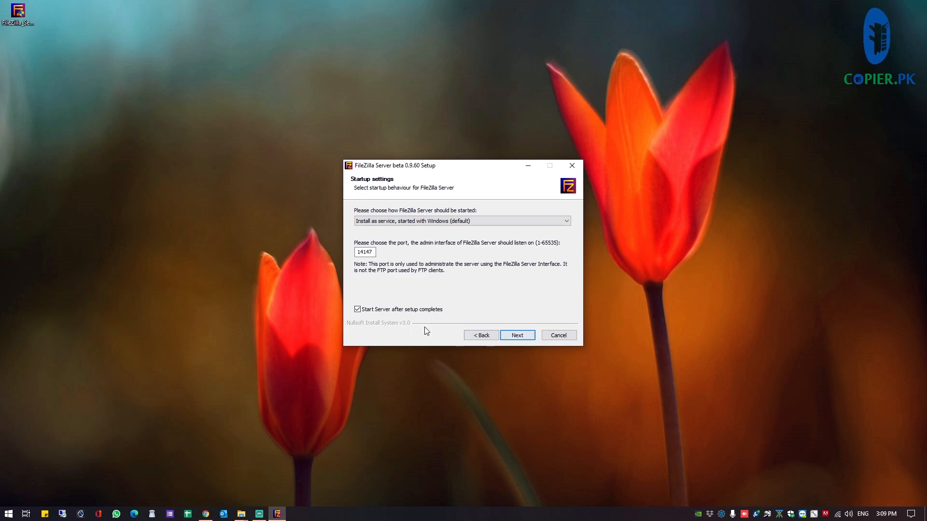
click(515, 336)
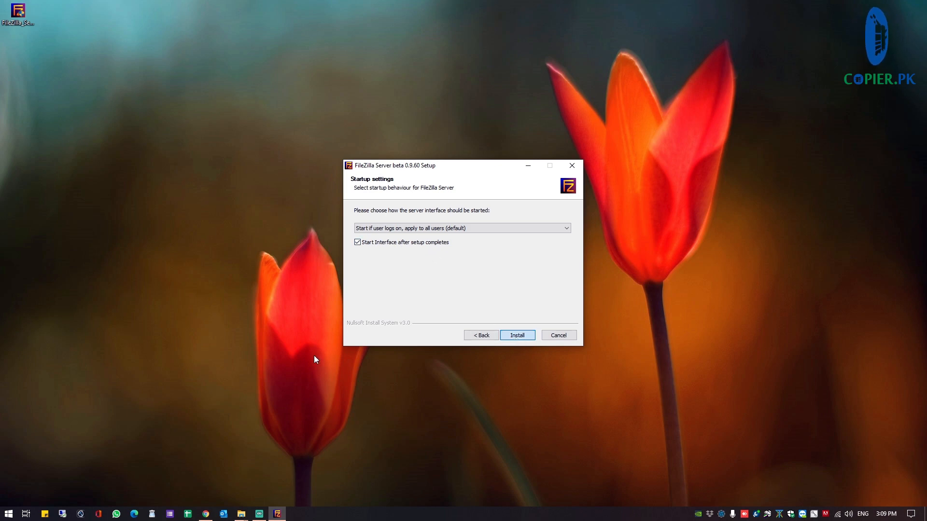
key(Return)
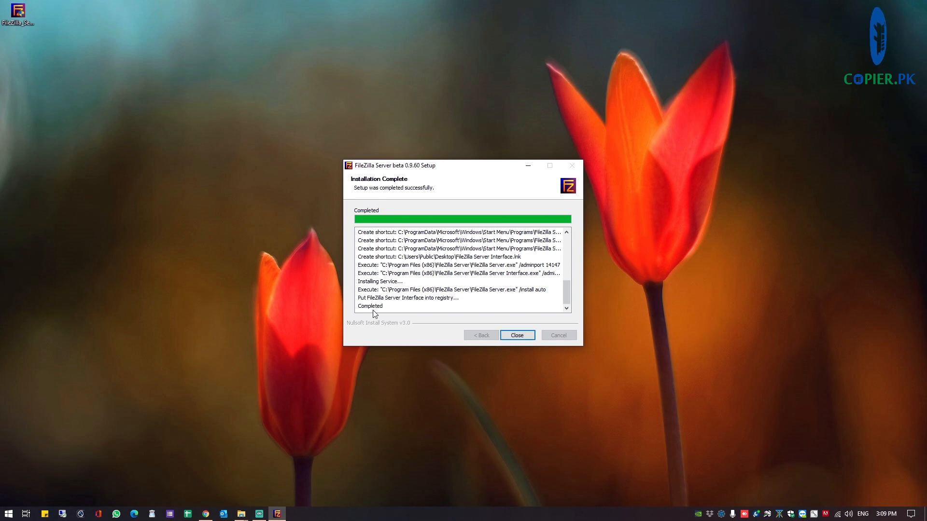
click(518, 336)
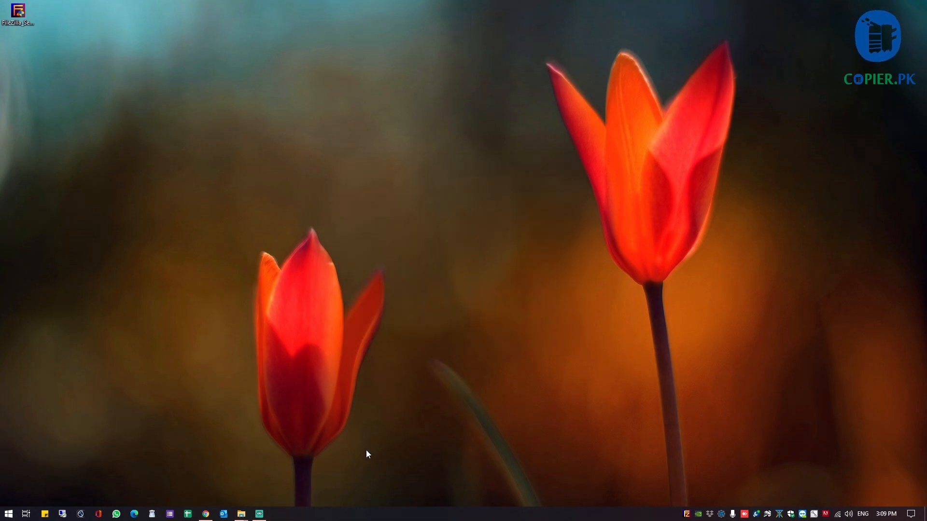
Restore the FileZilla Server admin window from the tray and open Edit > Settings (listen port 21)
right_click(686, 515)
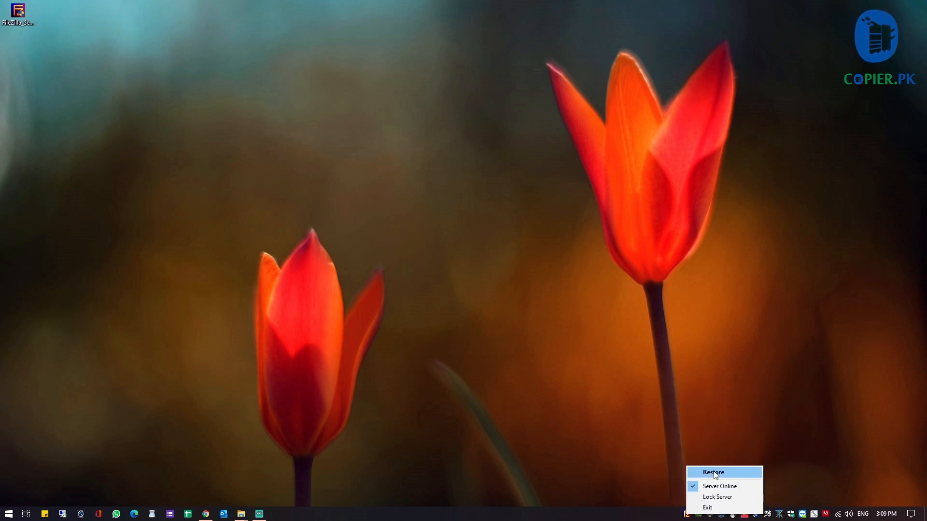
click(715, 476)
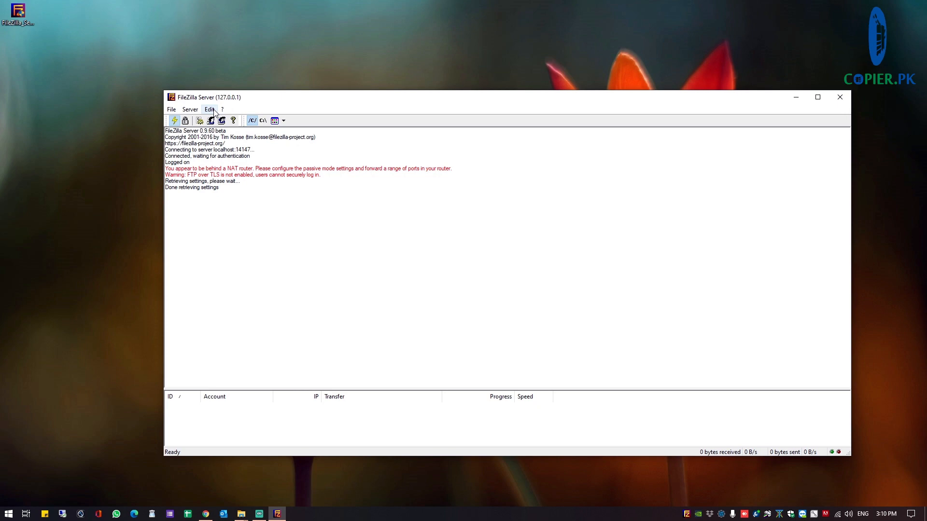
click(215, 110)
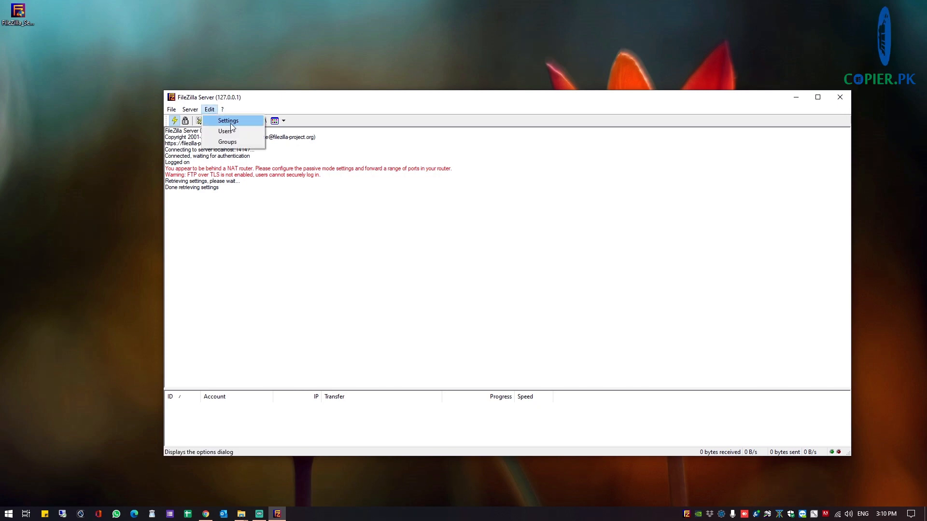
click(231, 122)
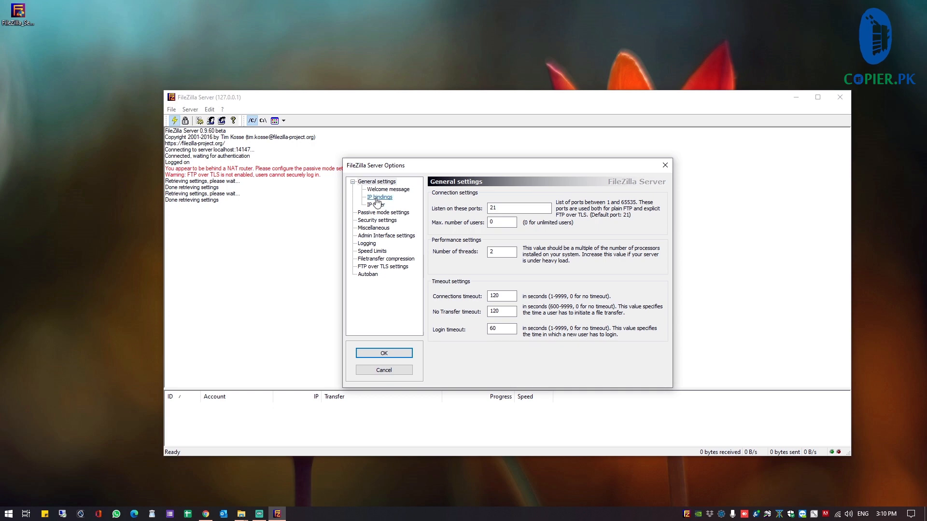
Review the Welcome message, IP bindings and IP Filter pages, then confirm the Options with OK
click(388, 189)
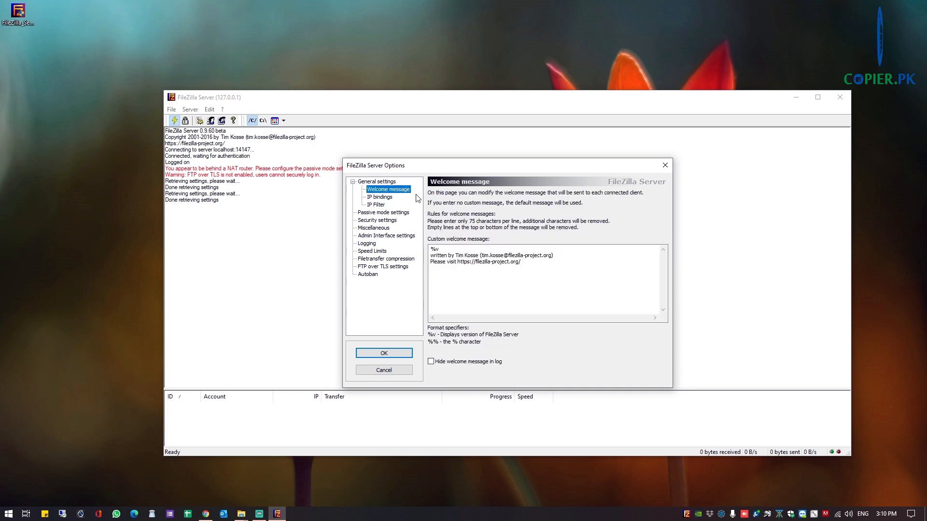
click(382, 198)
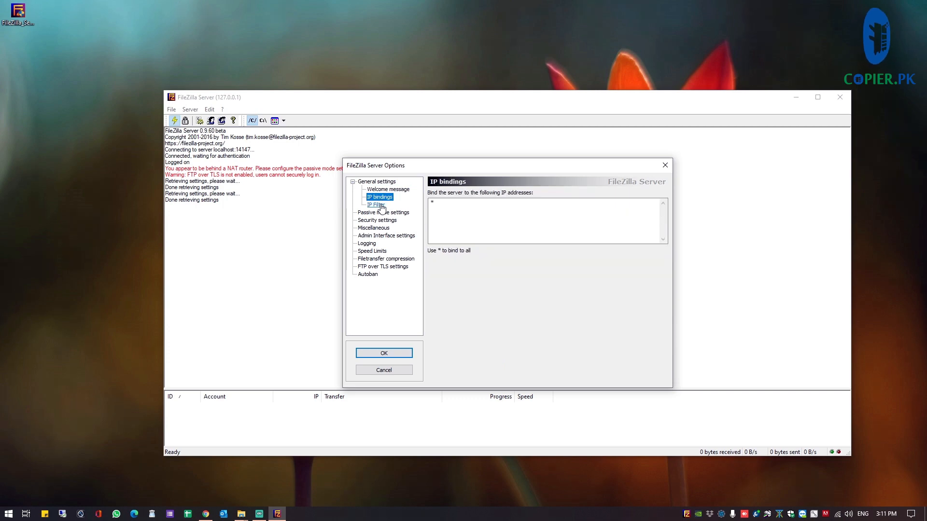
click(378, 205)
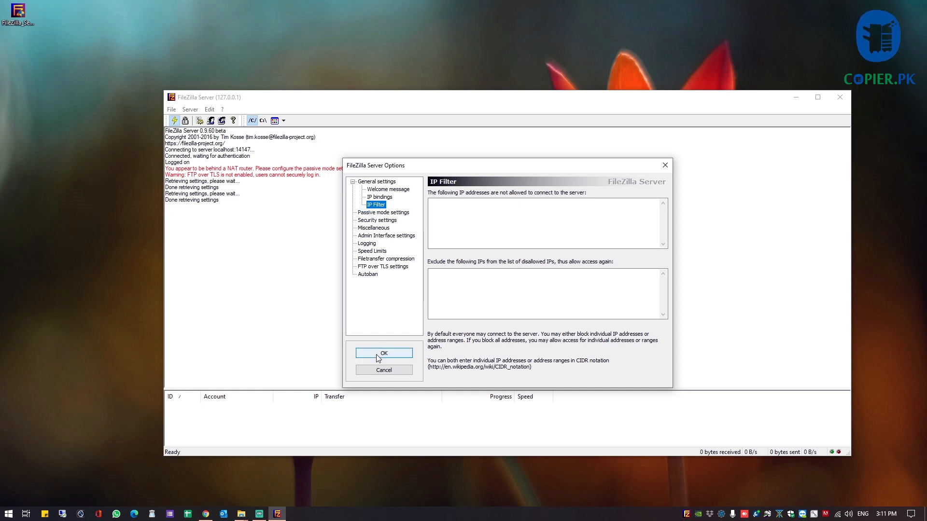
drag(424, 165, 449, 86)
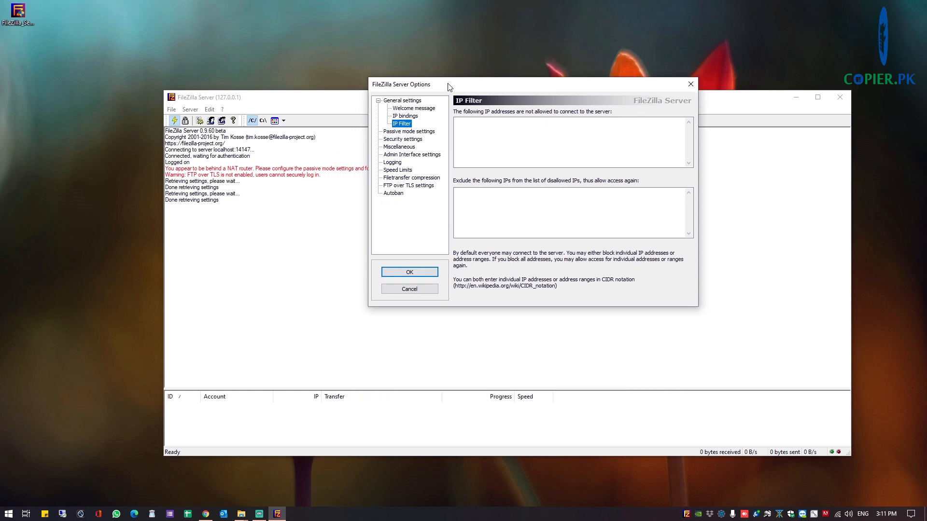
click(409, 273)
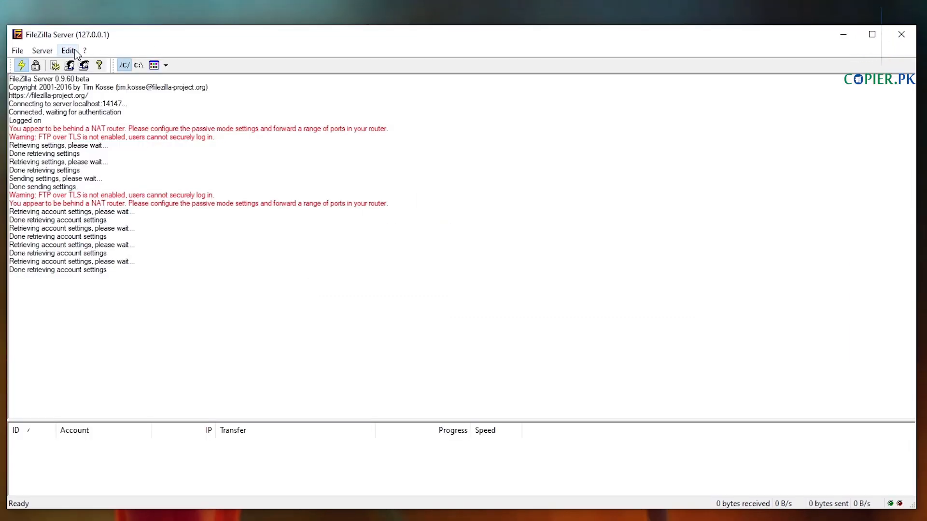
Add a new FTP user account in Edit > Users, entering the account name
click(68, 51)
click(83, 76)
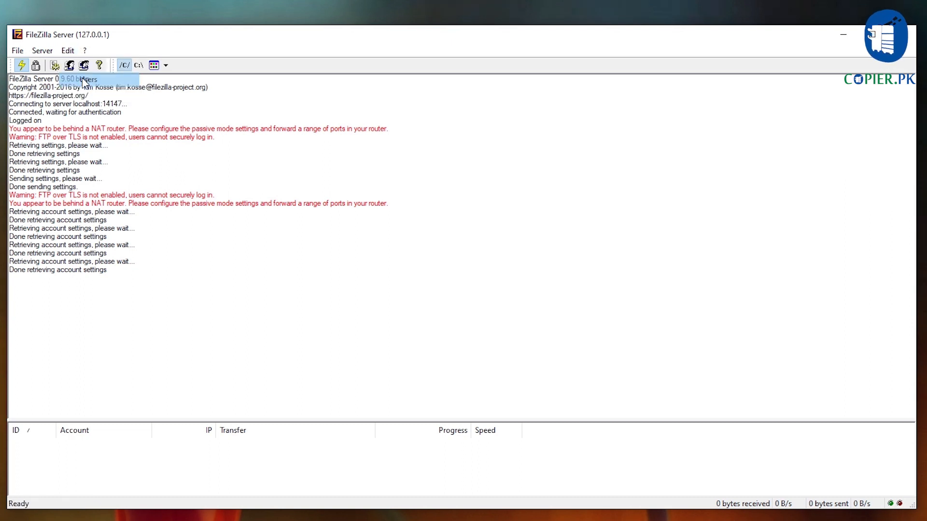
click(580, 277)
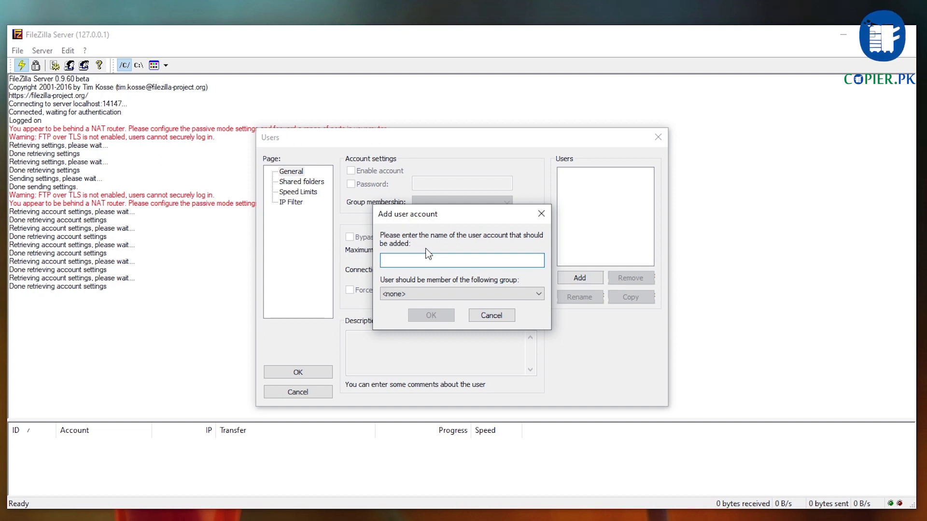
text(N)
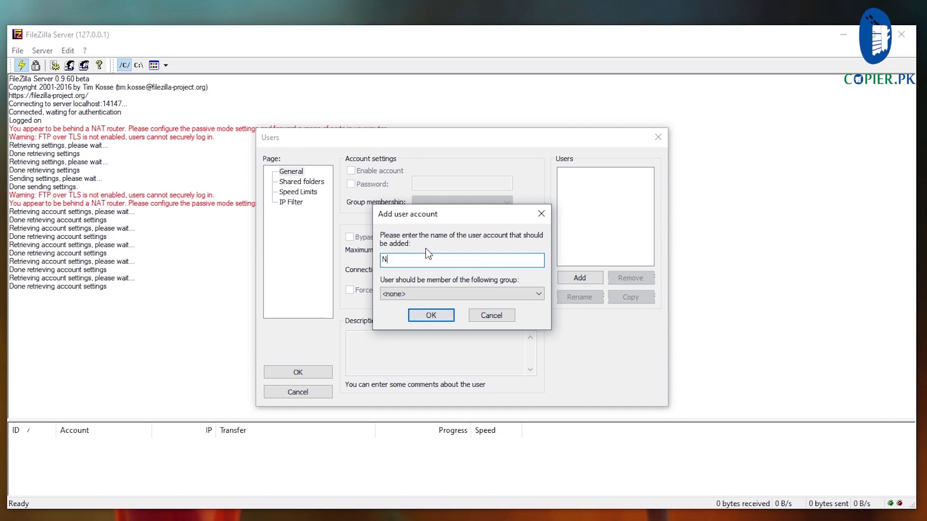
text(oman)
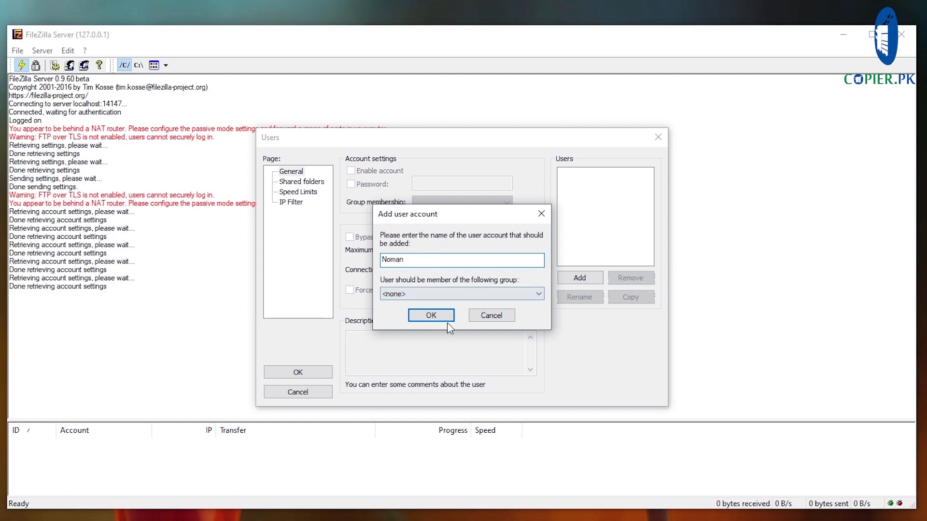
click(445, 320)
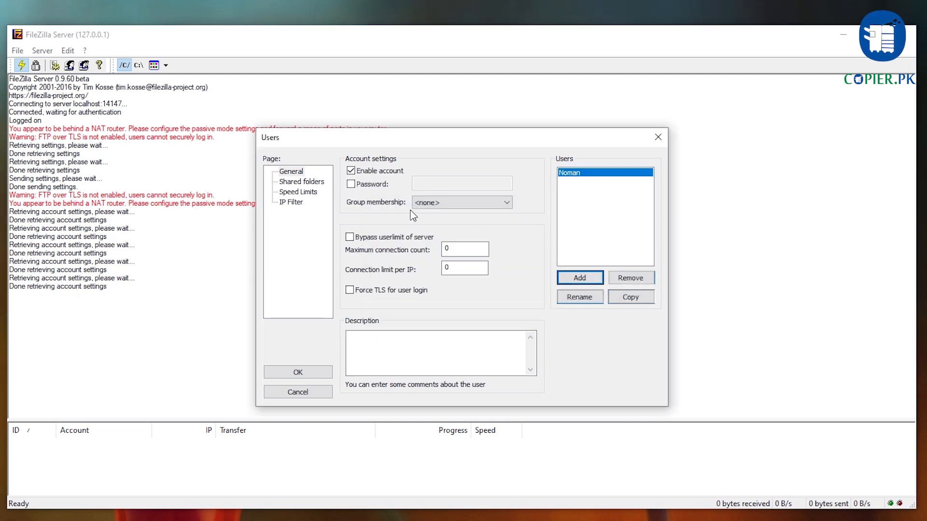
Enable a password for the new account and enter the account password
click(351, 184)
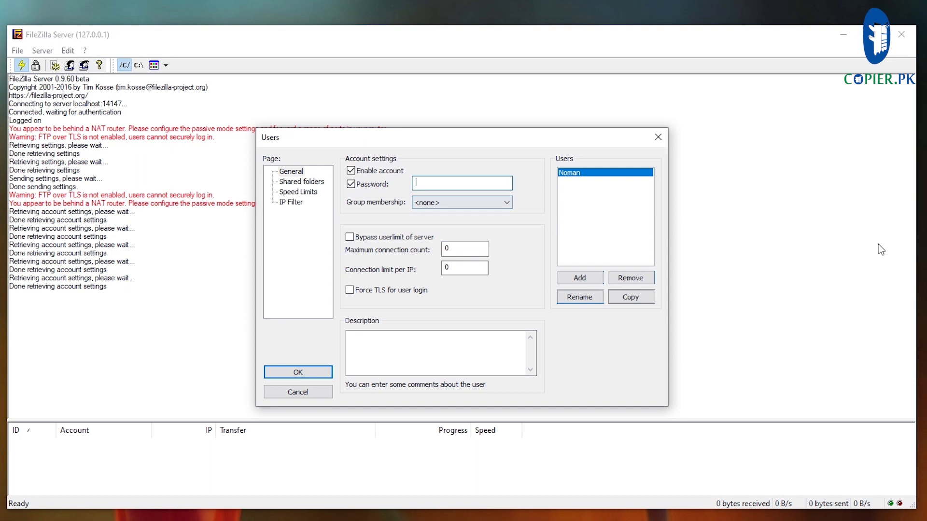
text(1234)
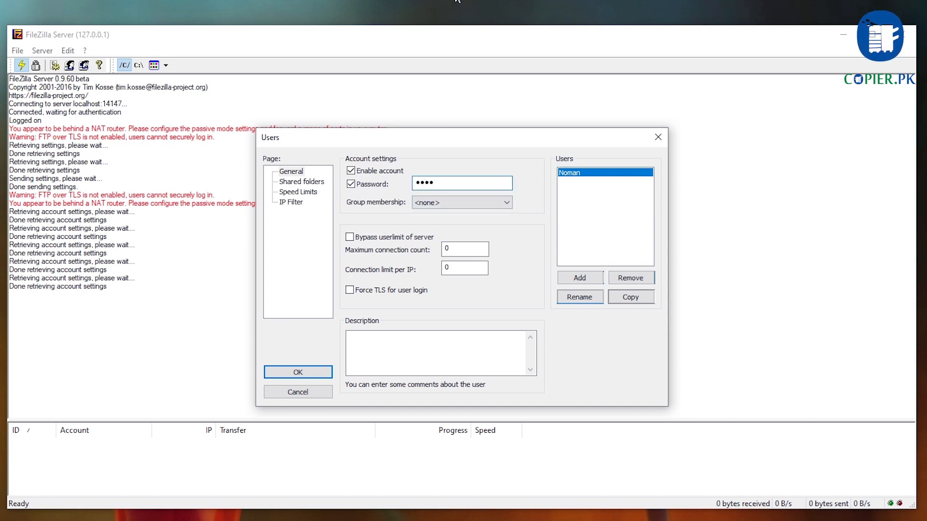
click(315, 183)
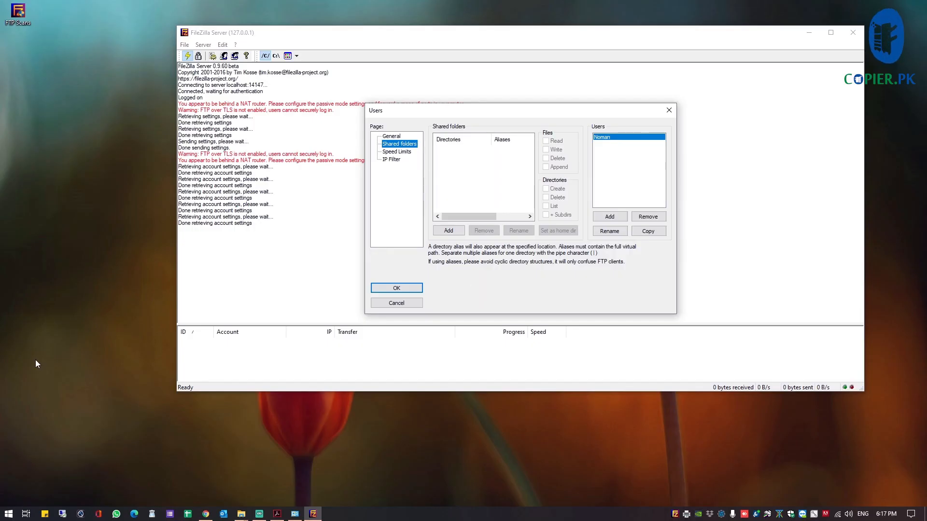
Create a new desktop folder named FTP-Scans
right_click(90, 90)
mouse_move(123, 214)
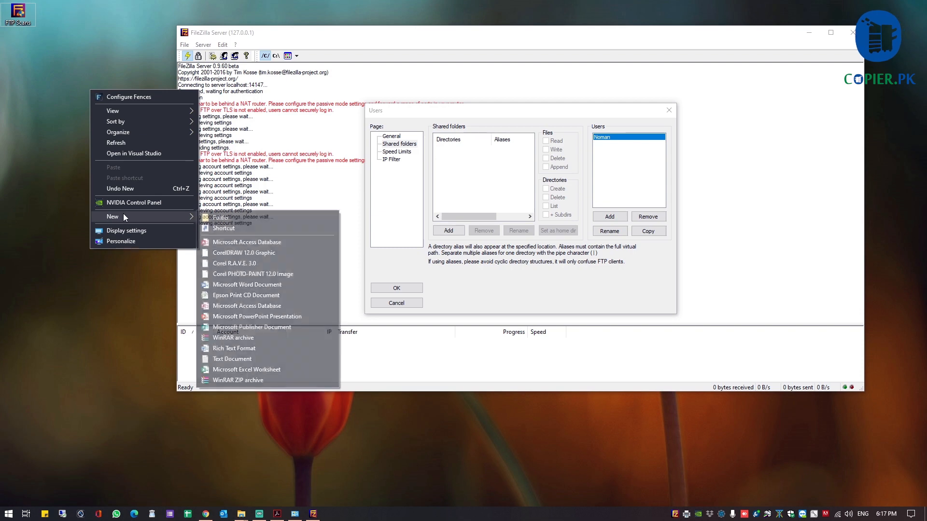
click(227, 217)
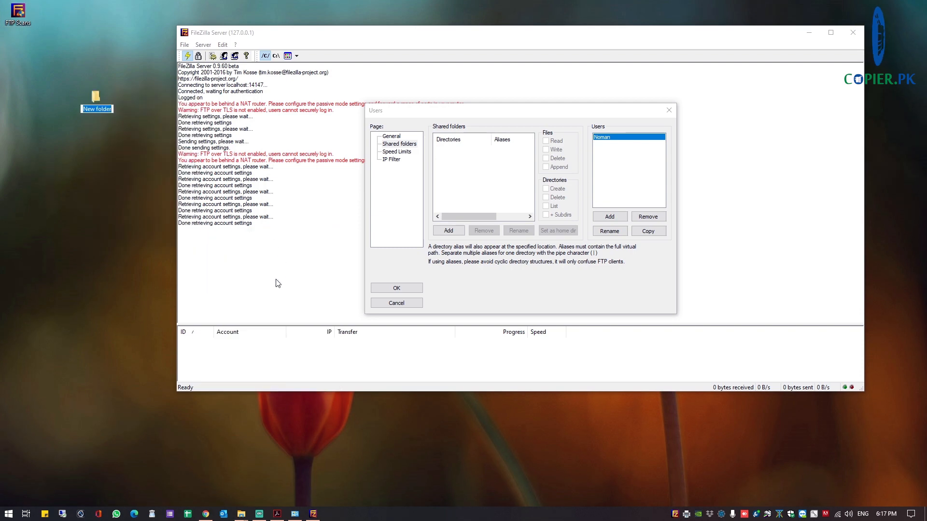
text(FTP)
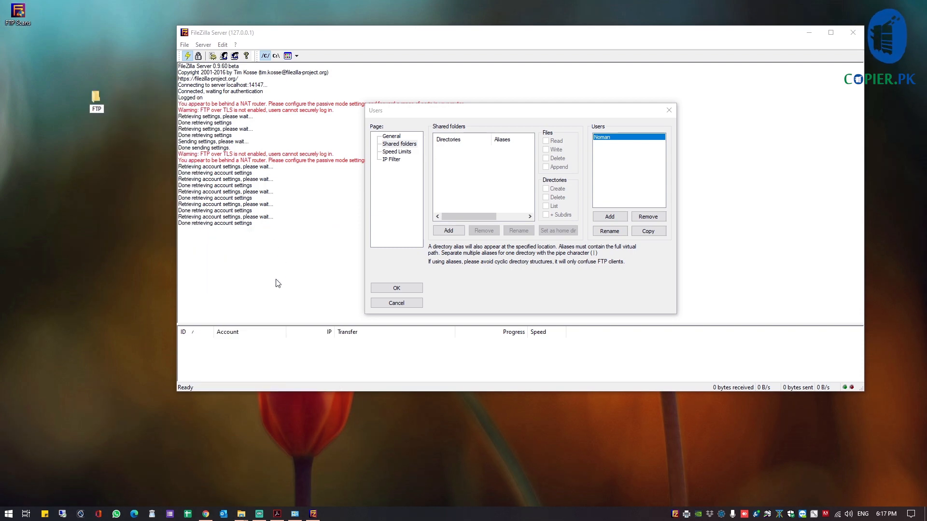
text(SC)
key(BackSpace)
key(BackSpace)
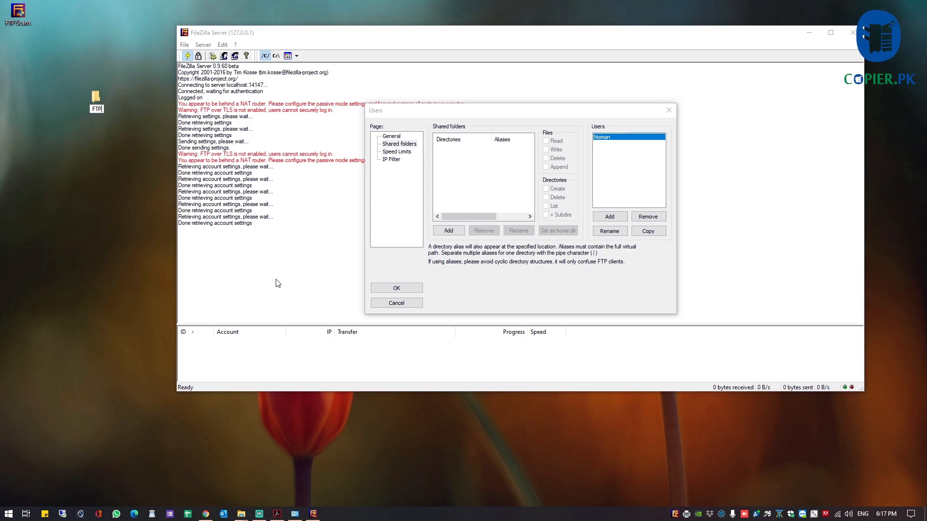
text(Scans)
key(Return)
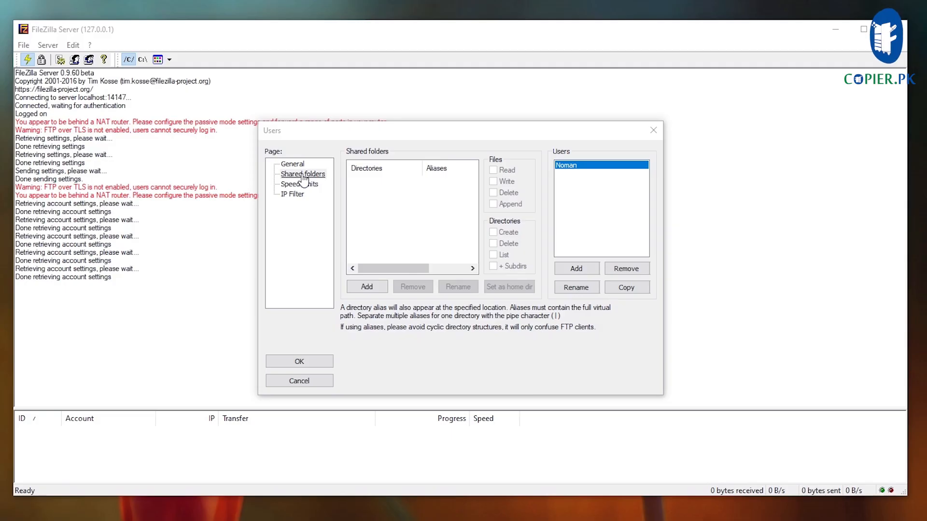
click(399, 143)
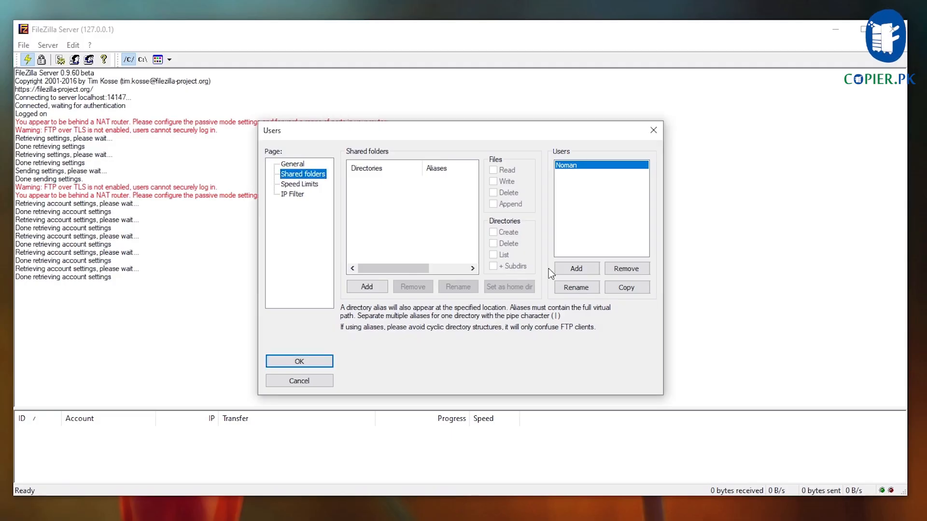
Share Desktop\FTP-Scans with the user, allow Write, and save the account
click(376, 290)
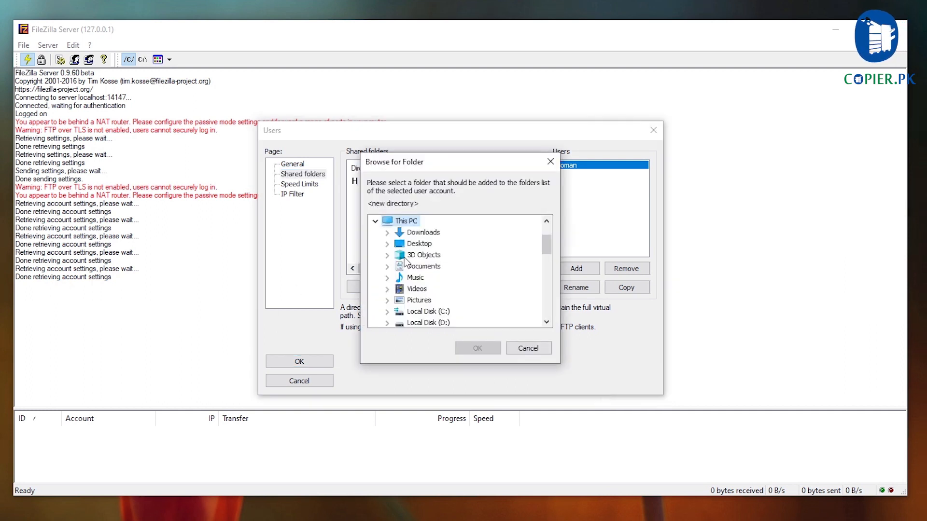
click(418, 245)
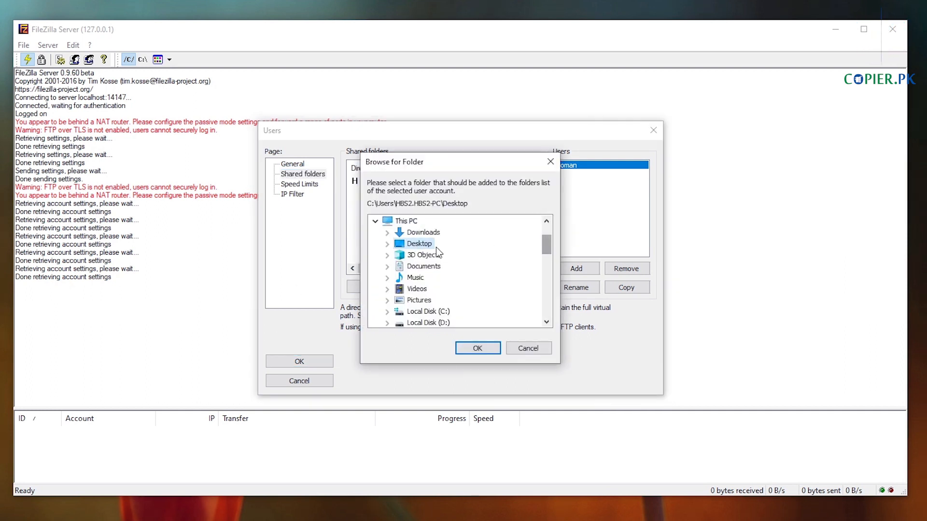
click(387, 245)
scroll(492, 277, down, 5)
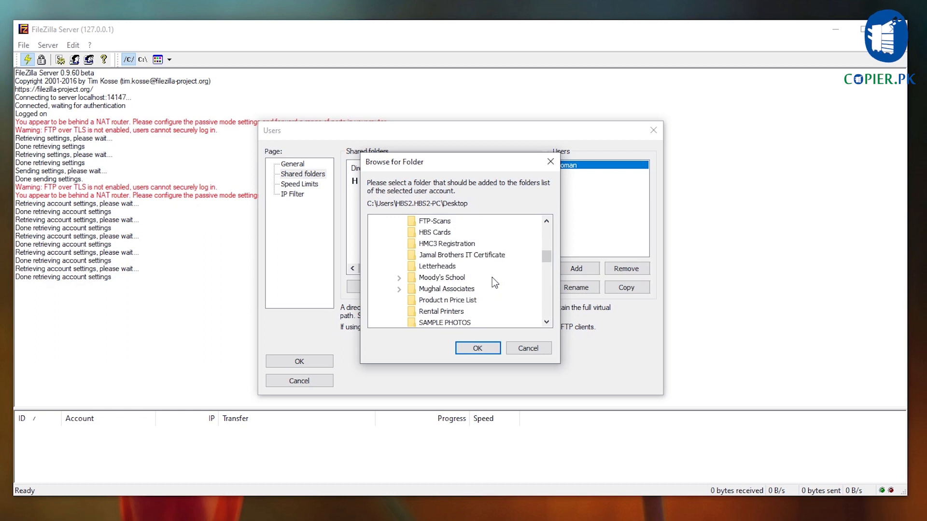
click(434, 221)
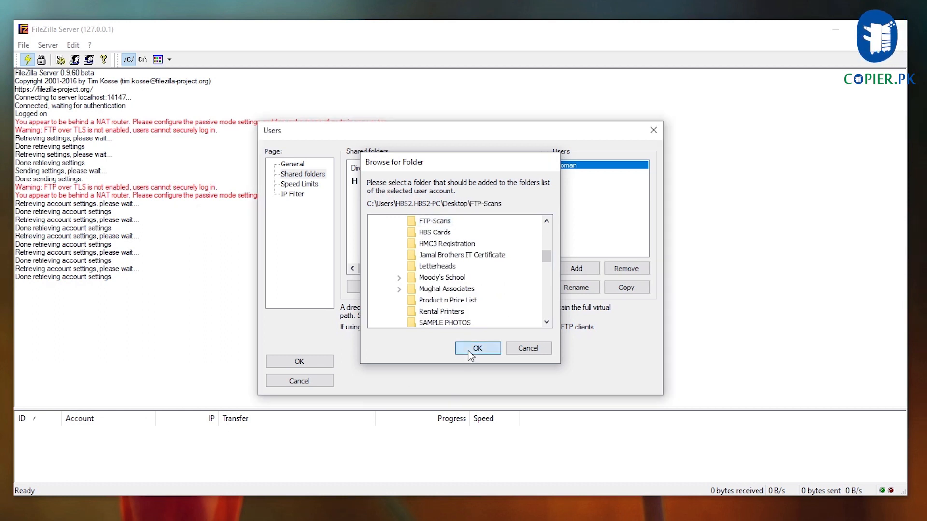
click(477, 348)
click(492, 181)
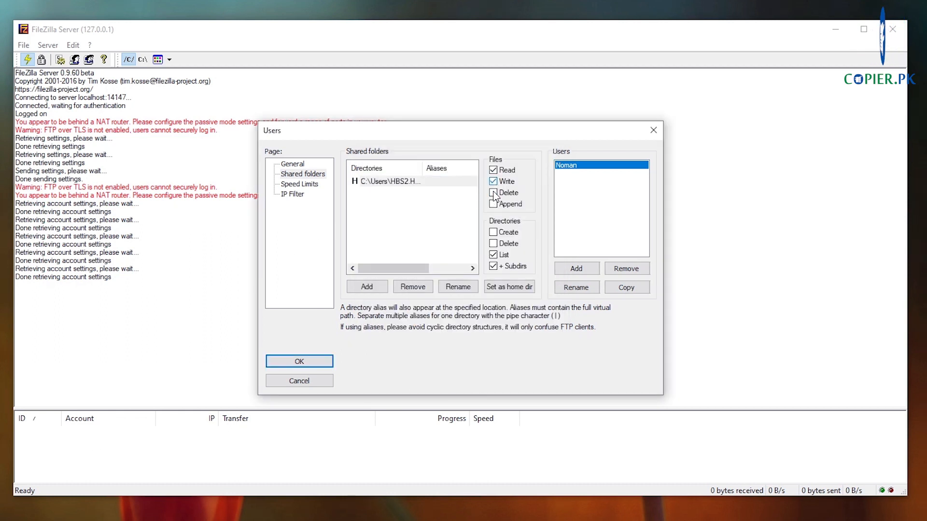
key(Return)
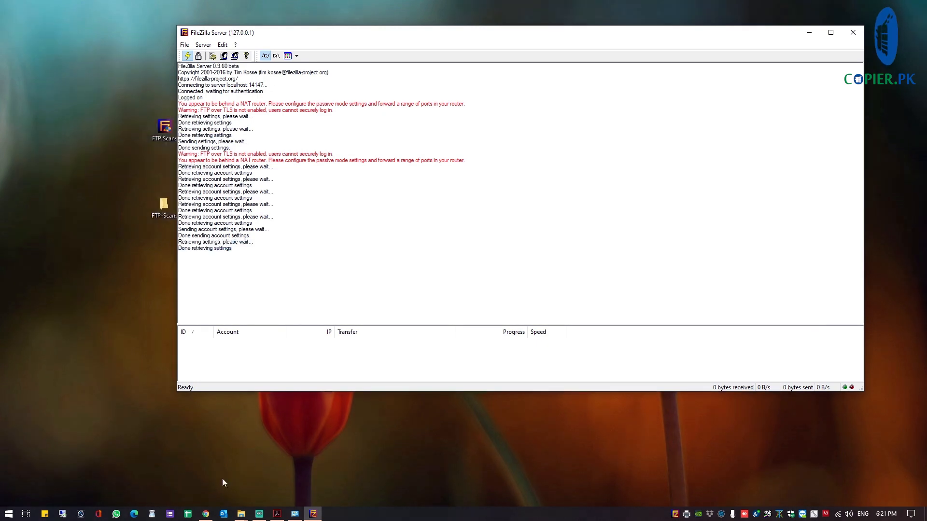
Open a new maximized Google Chrome window
click(205, 514)
right_click(205, 515)
click(180, 465)
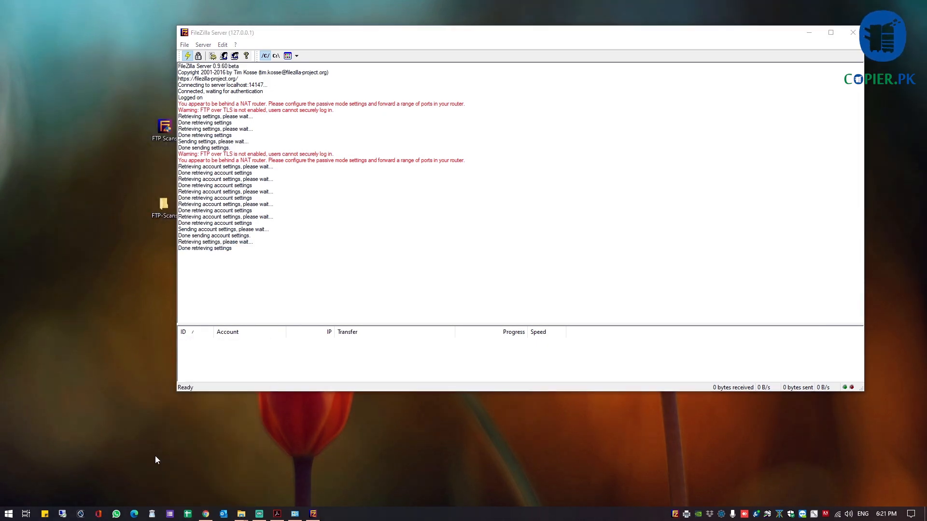
double_click(437, 20)
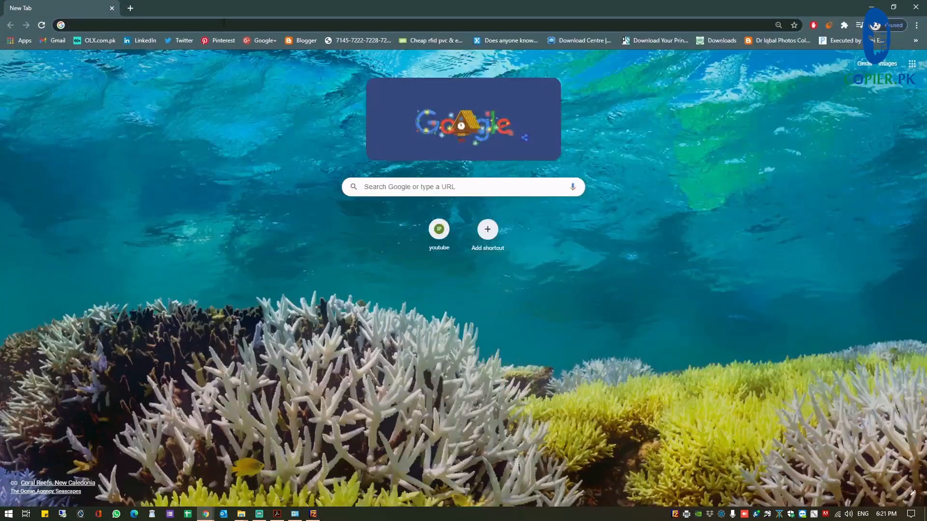
Sign in to ftp://localhost with the new user's name and password, then minimize Chrome
click(425, 25)
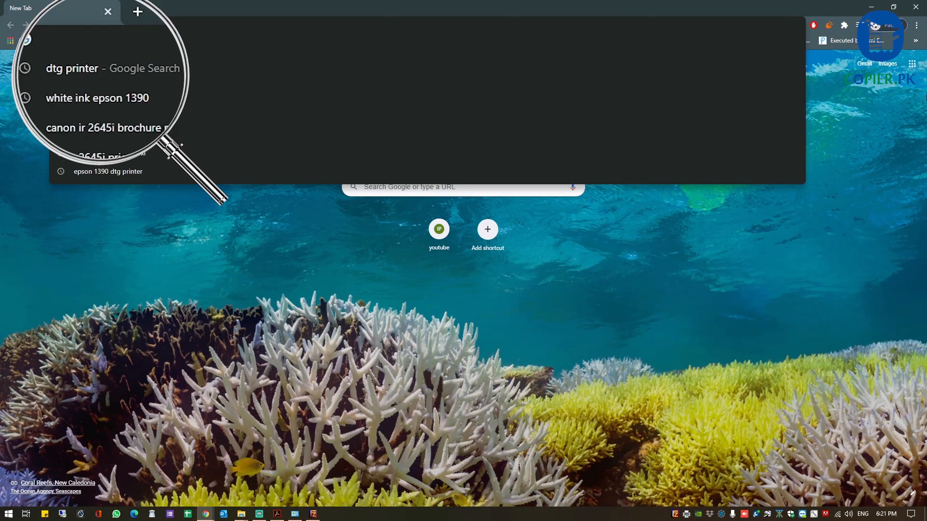
text(ftp://localhost)
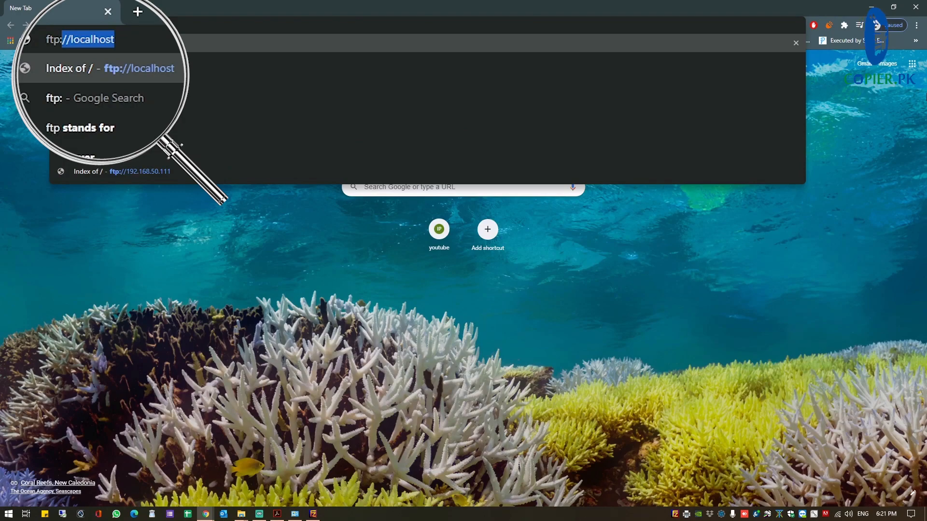
key(Return)
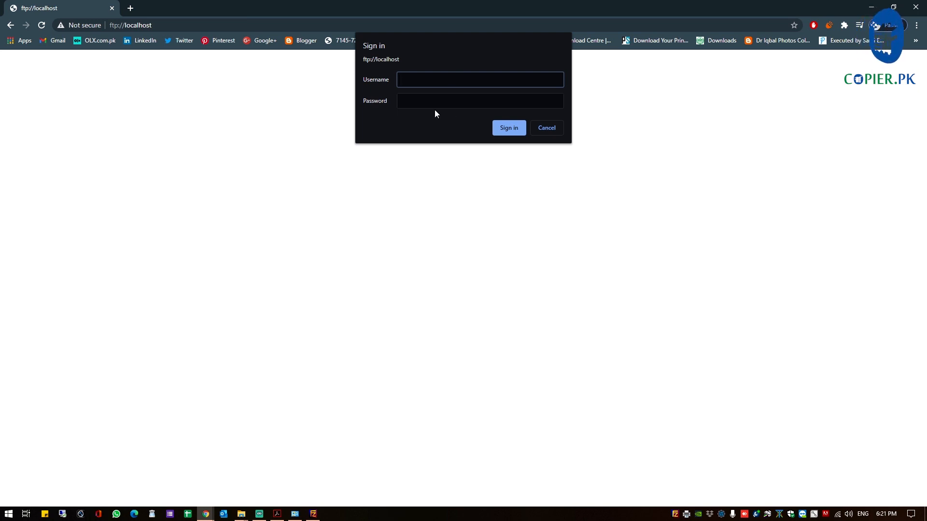
text(No)
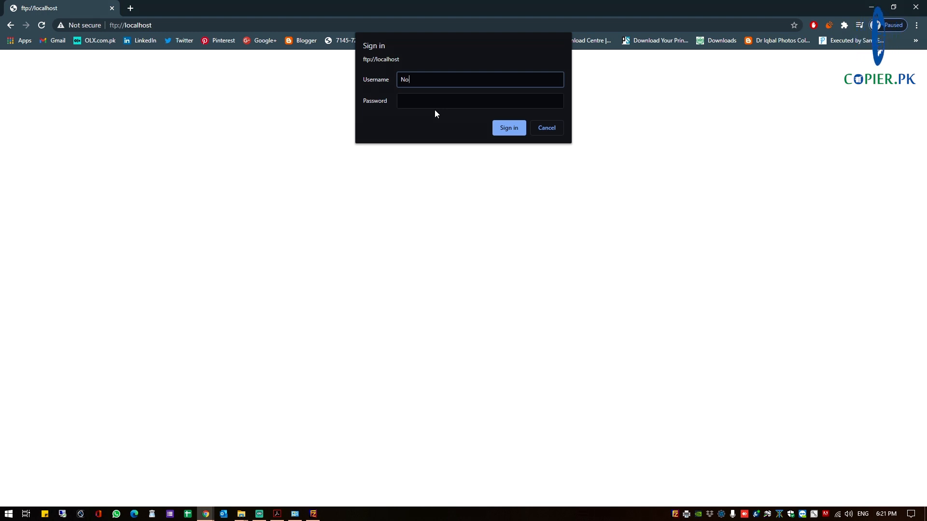
text(ma)
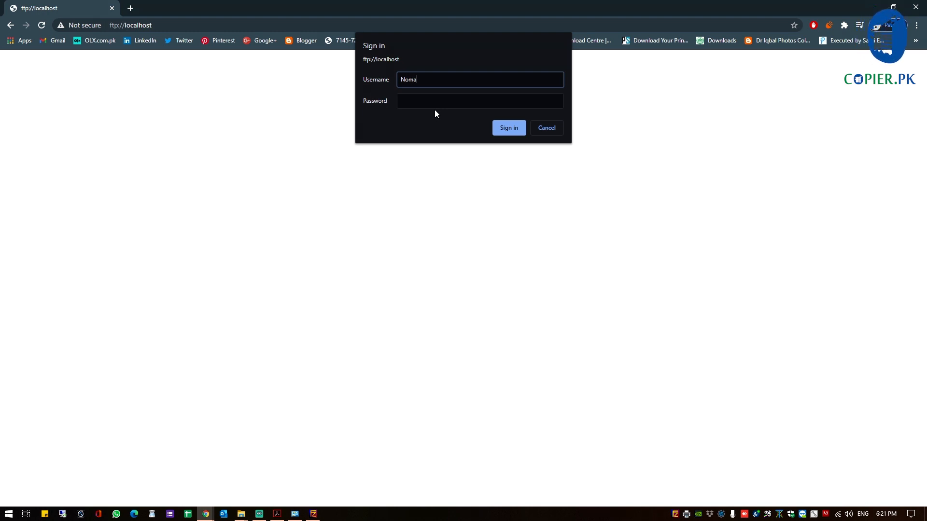
text(n)
key(Tab)
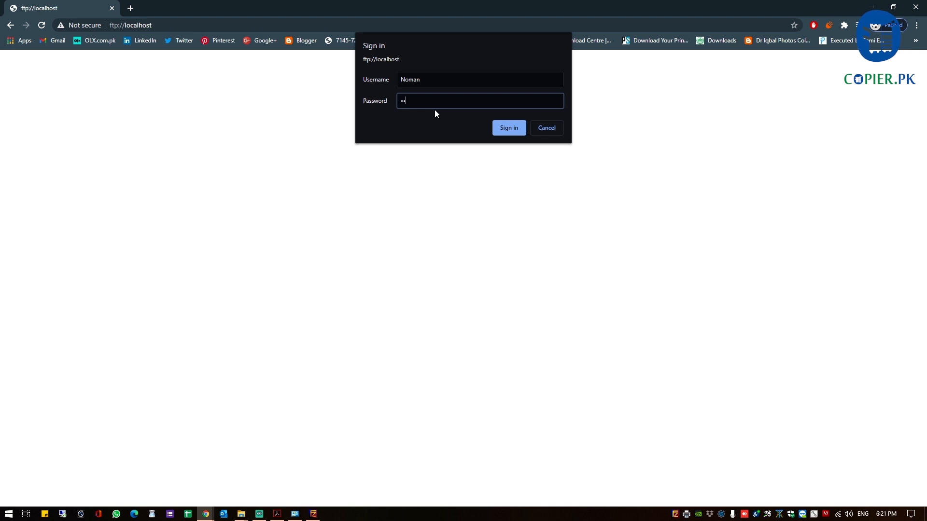
key(Return)
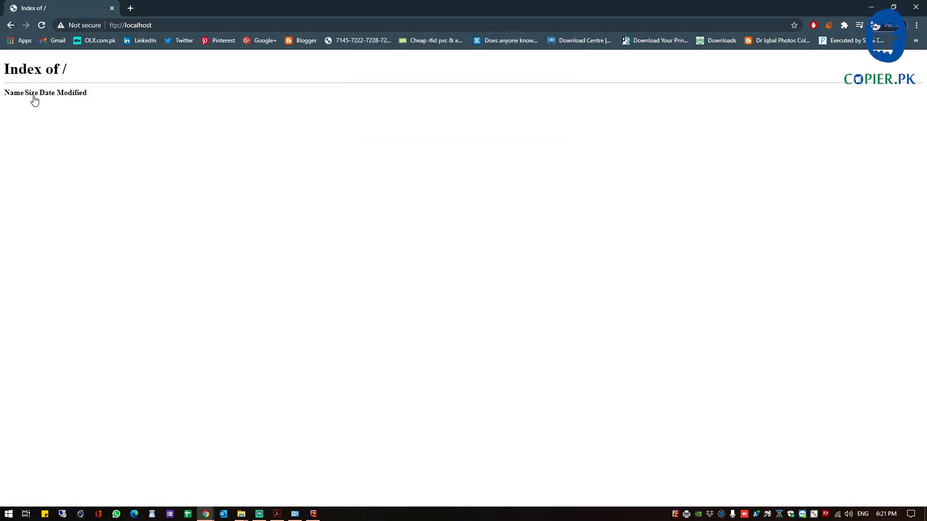
drag(3, 71, 91, 96)
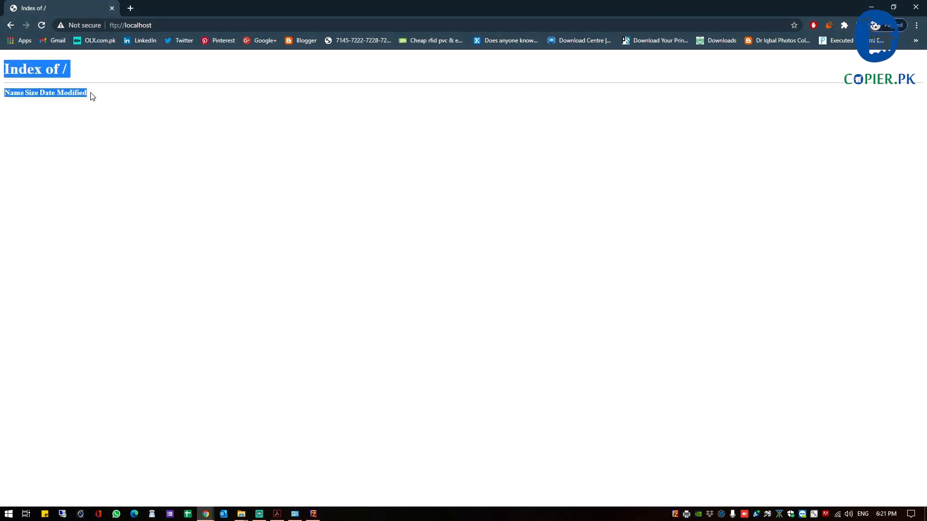
click(871, 9)
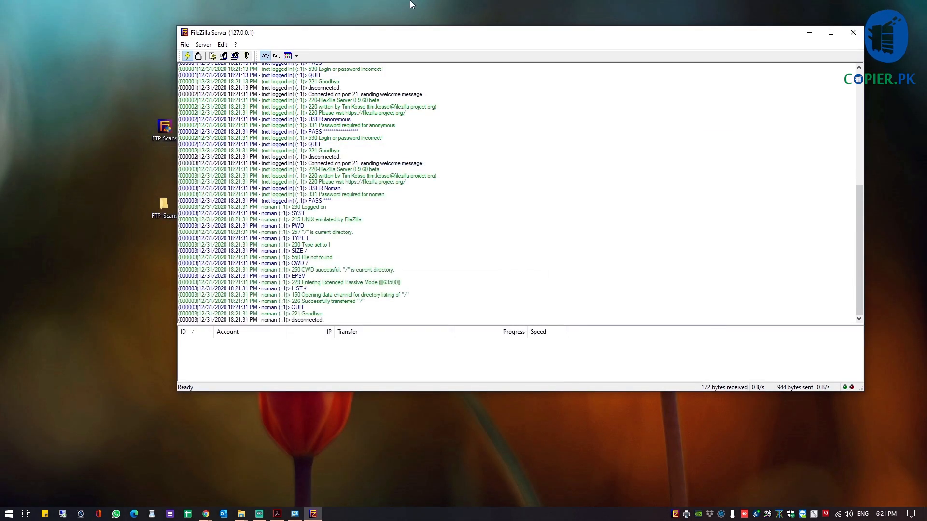
Open the FTP-Scans desktop folder in File Explorer
drag(393, 35, 467, 48)
click(163, 207)
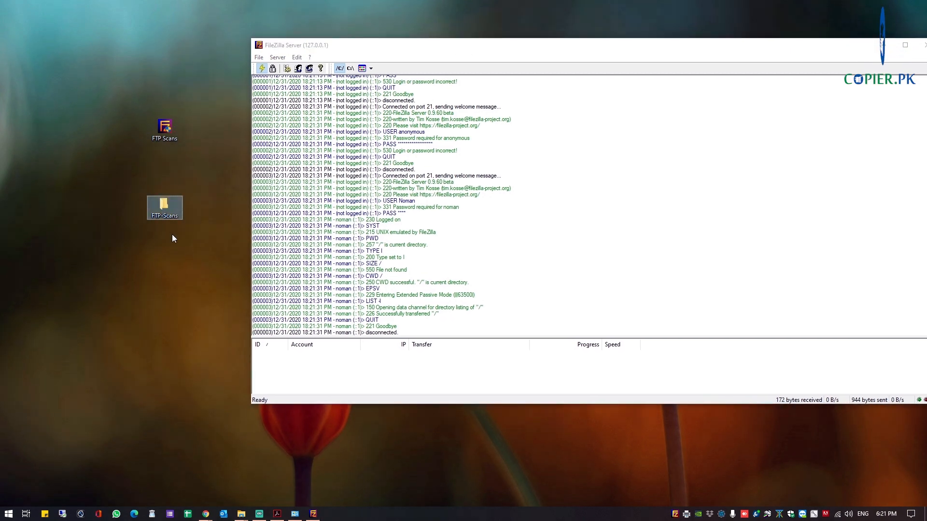
double_click(161, 214)
Create a subfolder in FTP-Scans named after the first user
right_click(153, 174)
mouse_move(227, 303)
click(297, 301)
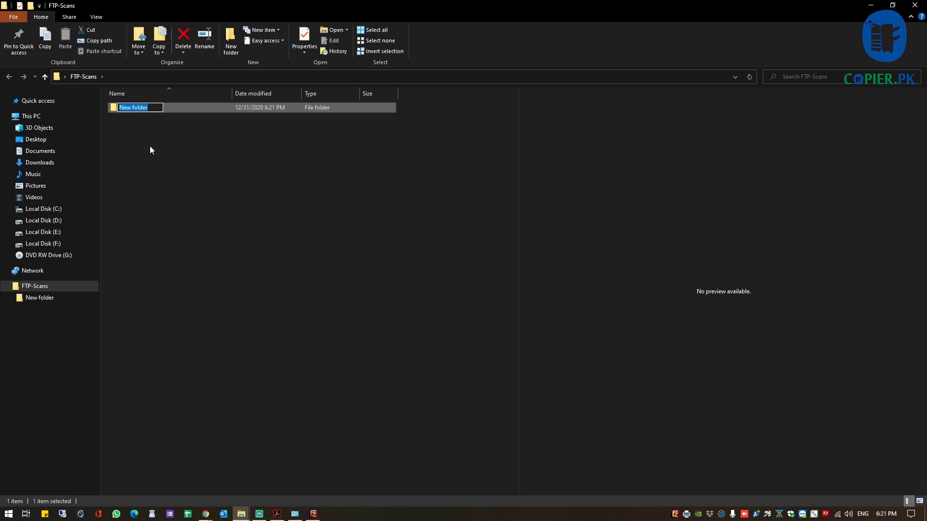
key(Return)
click(146, 107)
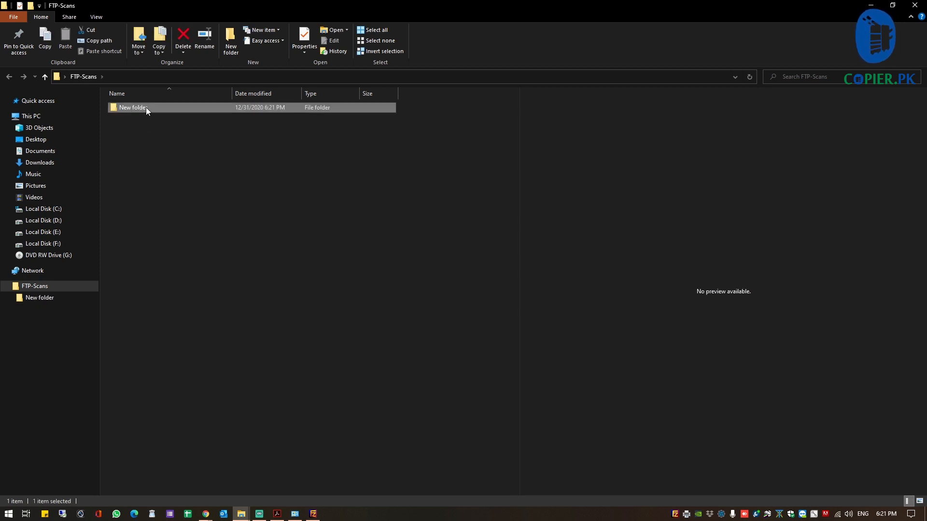
text(Noman)
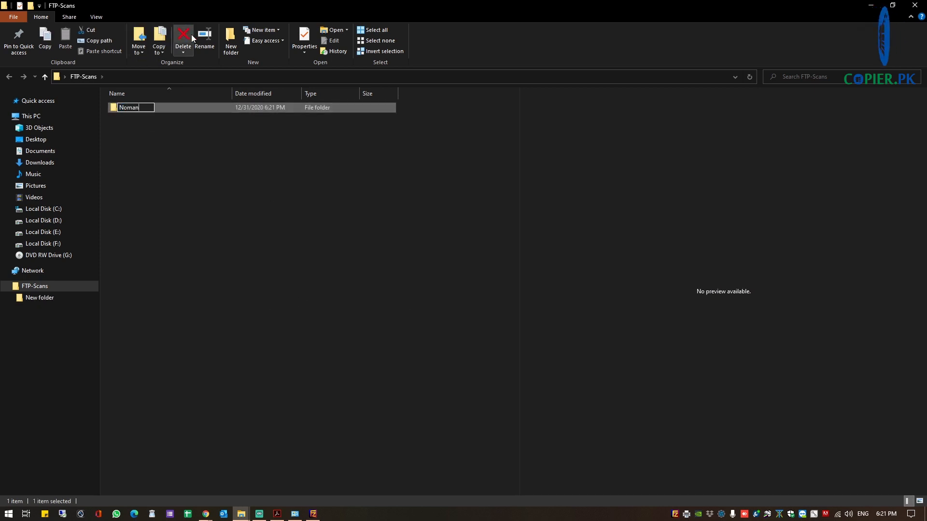
Create a second person-named subfolder, then minimize File Explorer
click(232, 45)
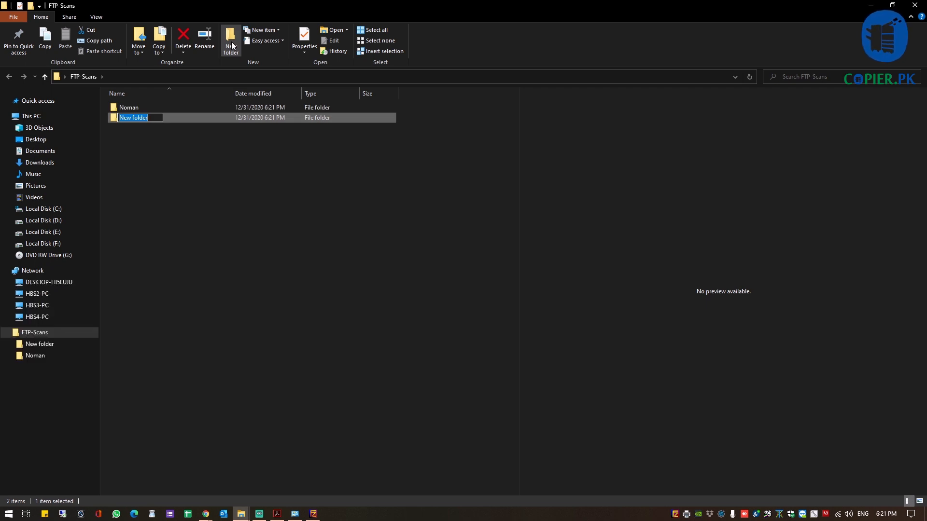
text(Raheel)
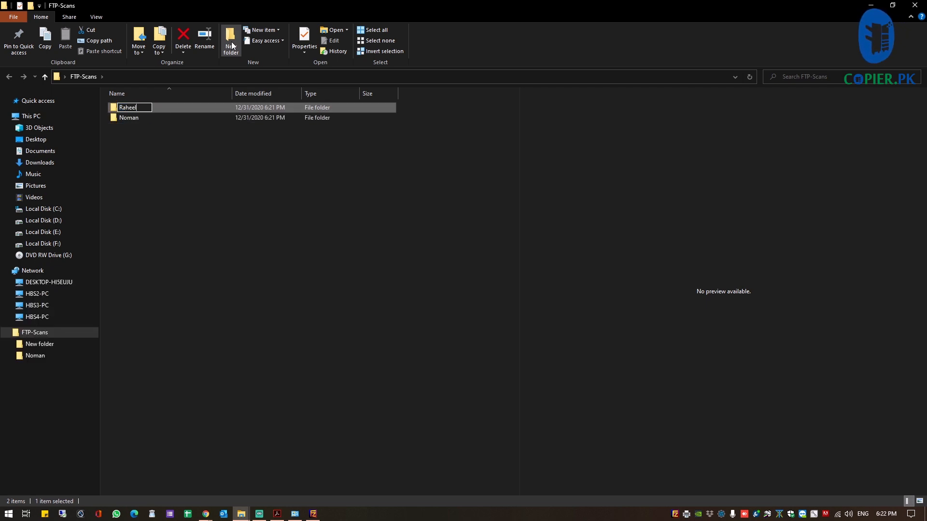
key(Return)
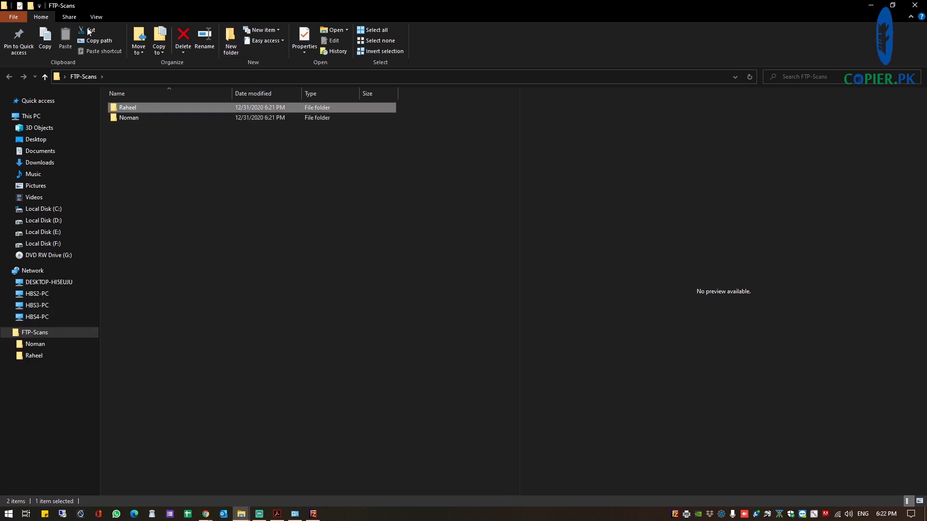
click(875, 6)
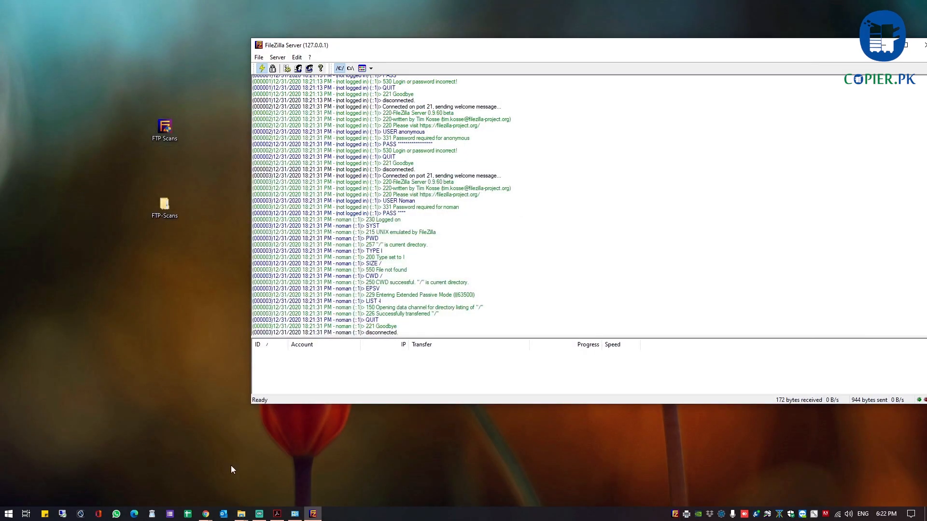
Reload the ftp://localhost listing in Chrome to show both new subfolders, then minimize it
mouse_move(208, 515)
click(241, 476)
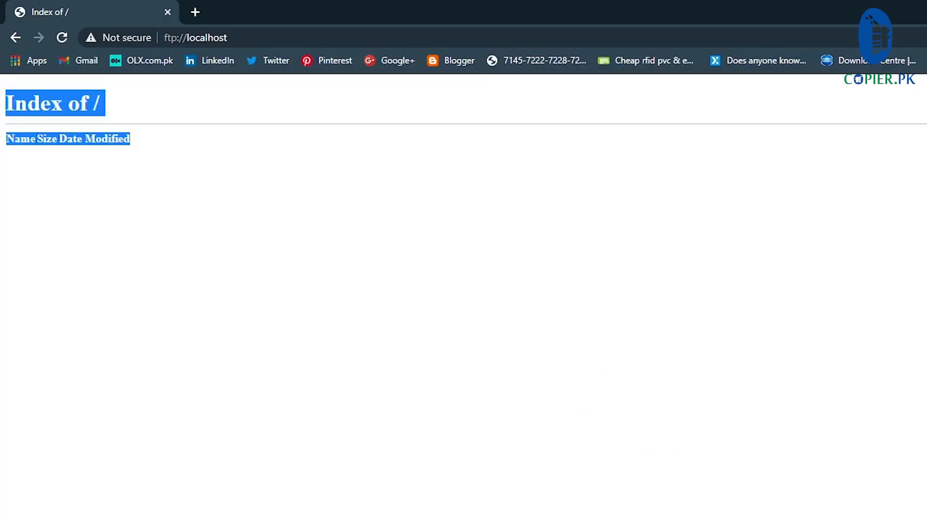
right_click(285, 330)
click(367, 297)
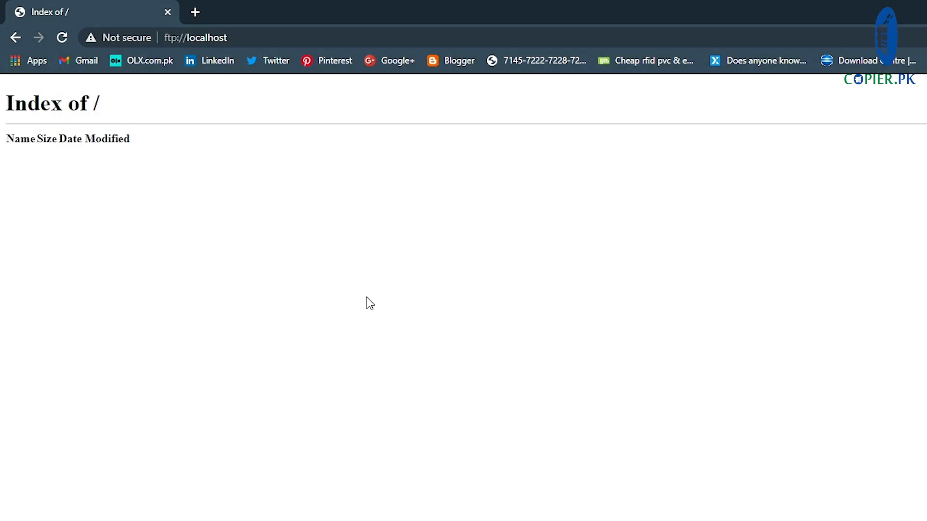
click(65, 33)
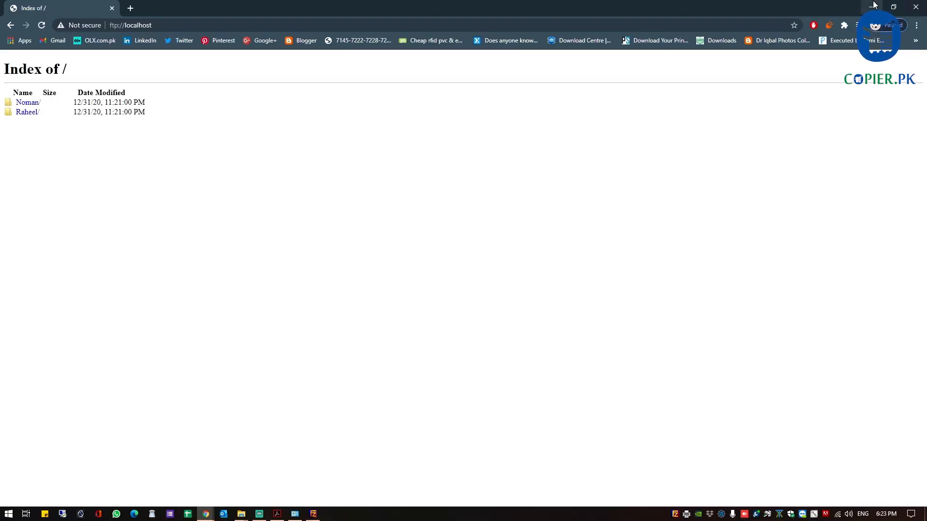
click(874, 7)
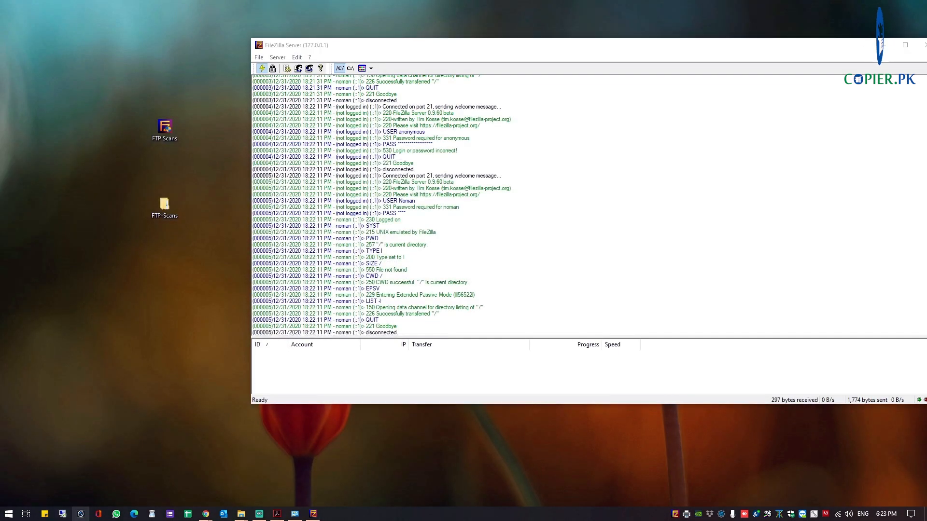
Connect to hbs7-pc from the Remote Desktop recent list and sign in with the account password
right_click(62, 514)
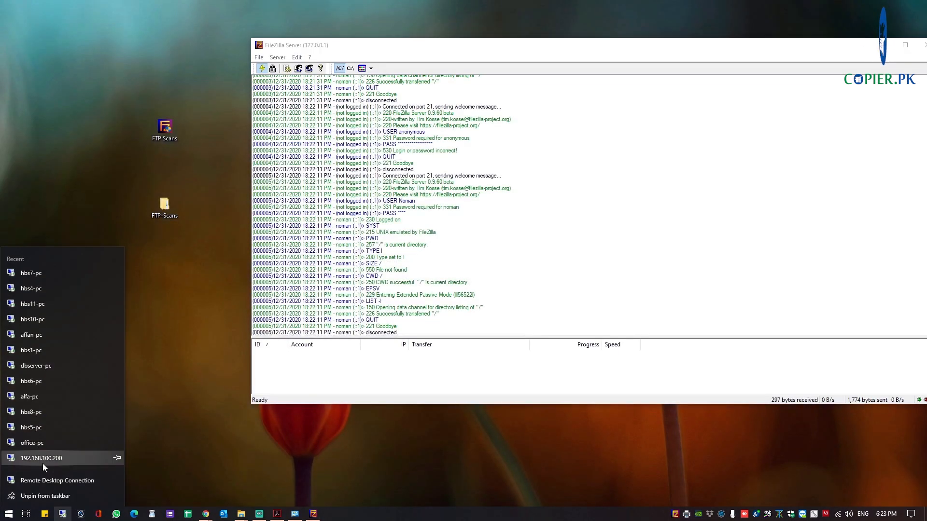
click(60, 274)
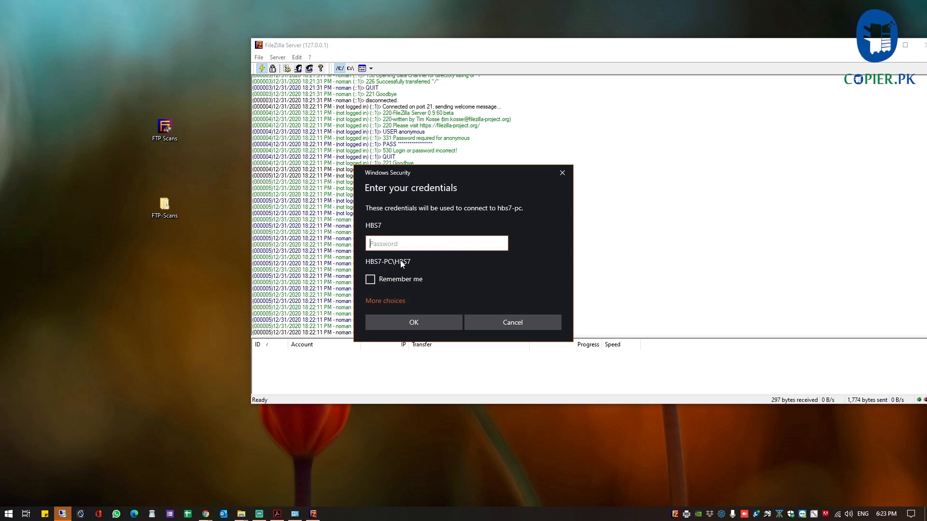
text(****)
key(Return)
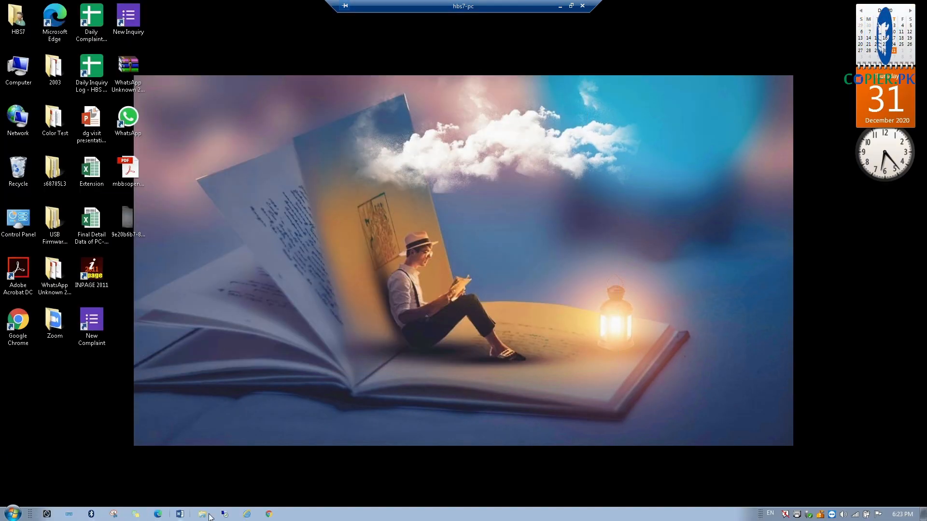
In the remote Chrome, go to ftp://192.168.50.111, allow it to open externally, then minimize the session
click(271, 515)
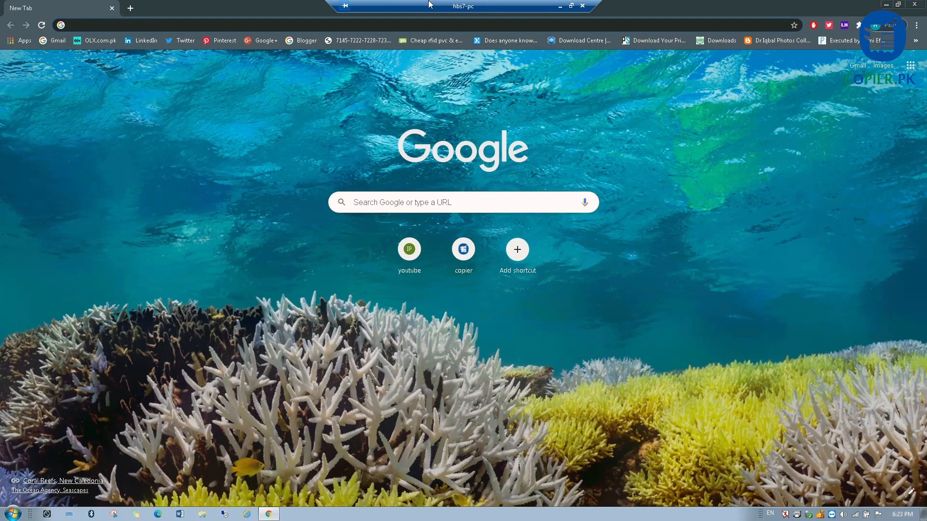
text(192.)
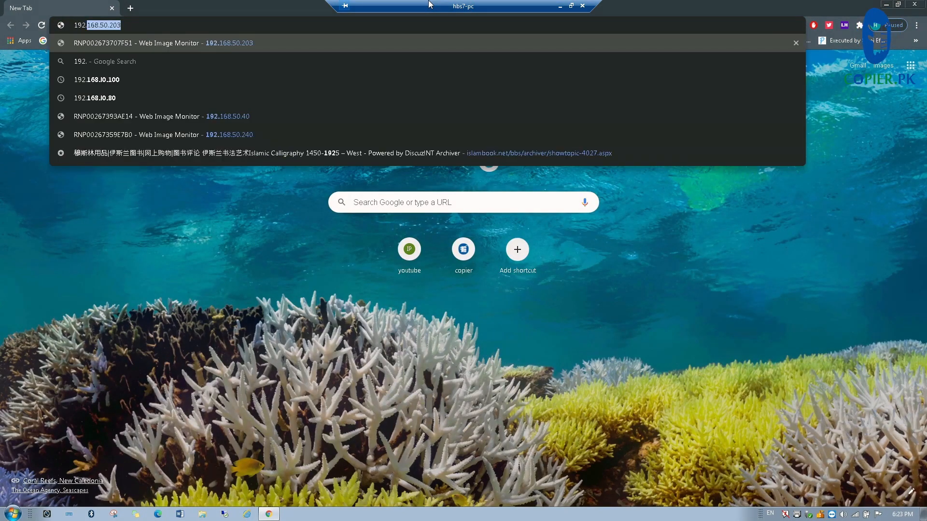
text(168.50.111)
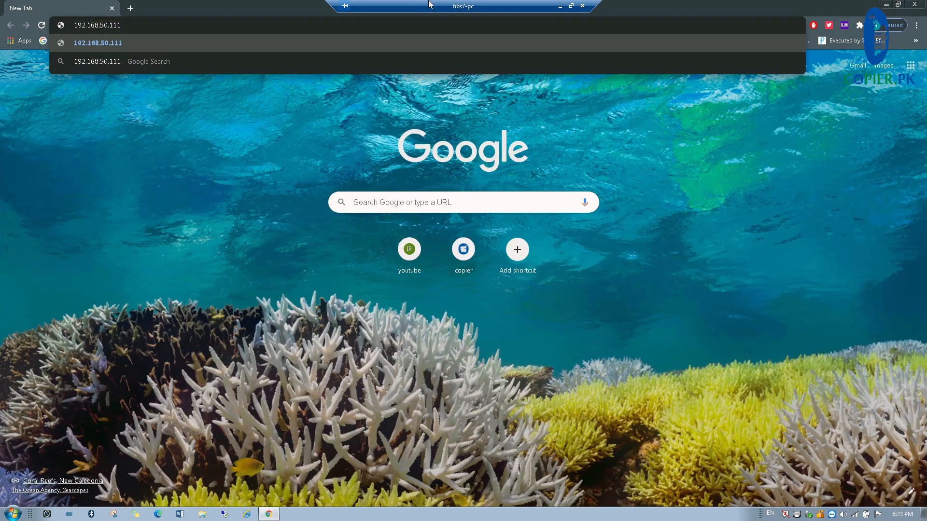
text(ftp://)
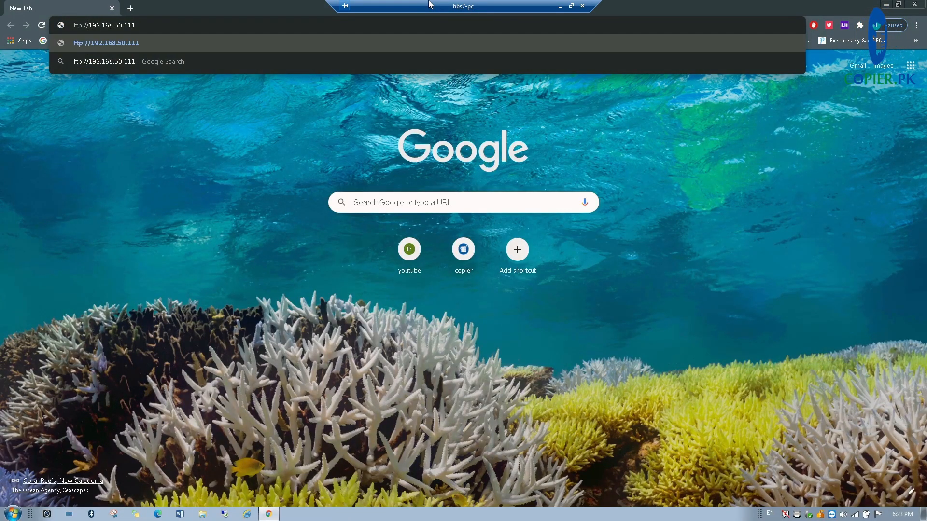
key(Return)
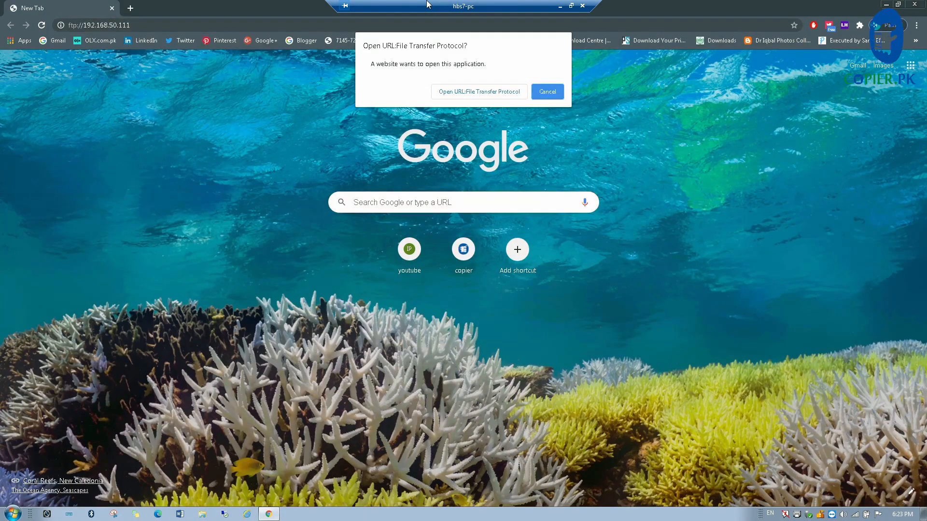
click(462, 92)
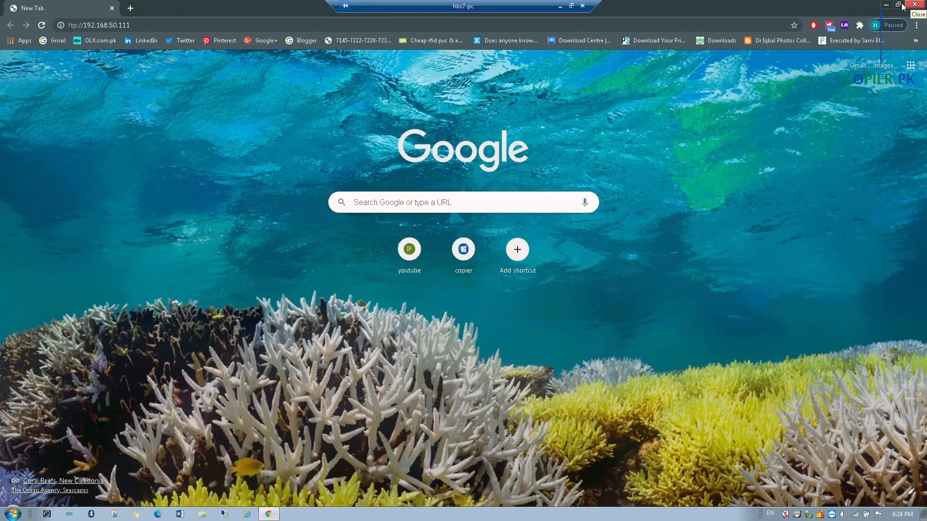
click(560, 6)
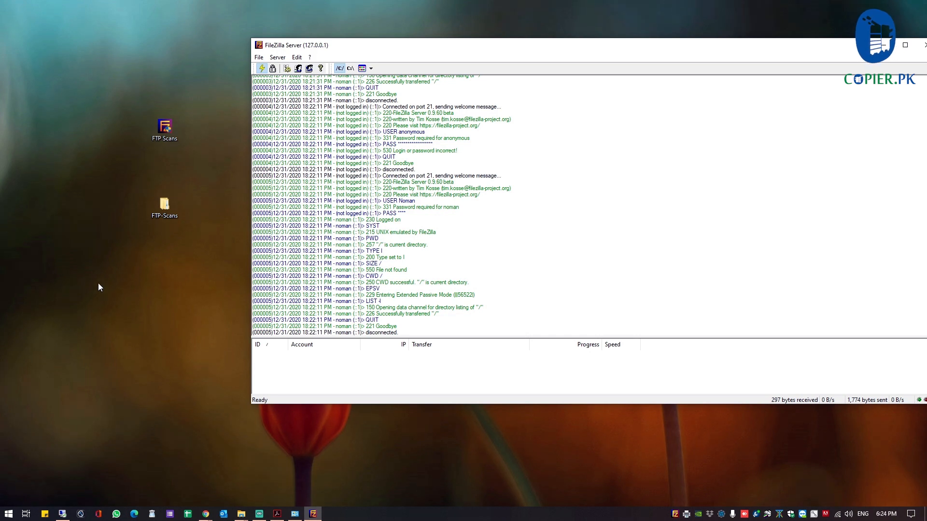
Search Start for 'windows firewall', open Advanced Security, and start a new rule under Inbound Rules
click(313, 513)
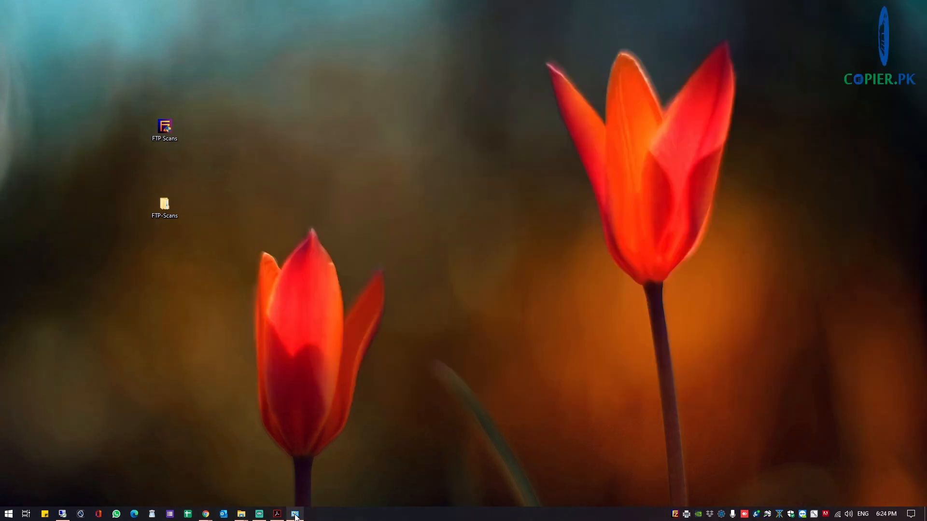
click(8, 514)
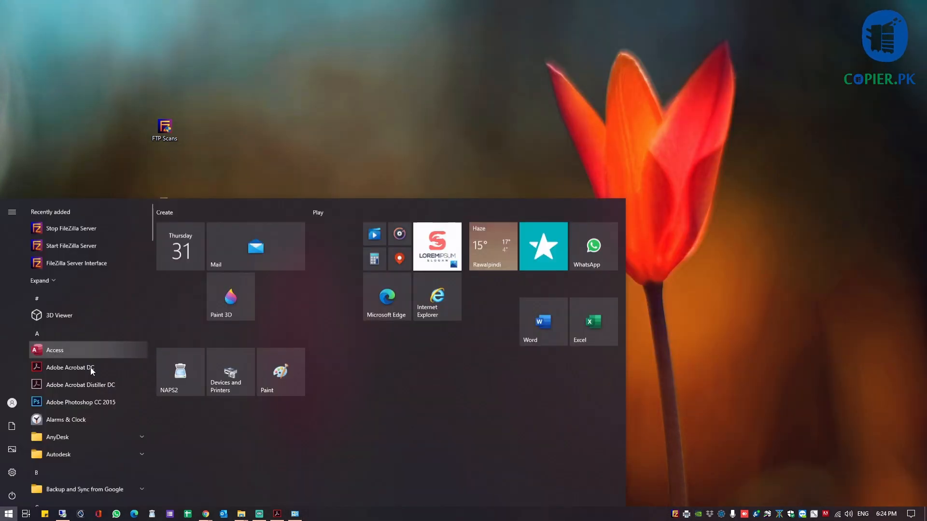
text(windoiw)
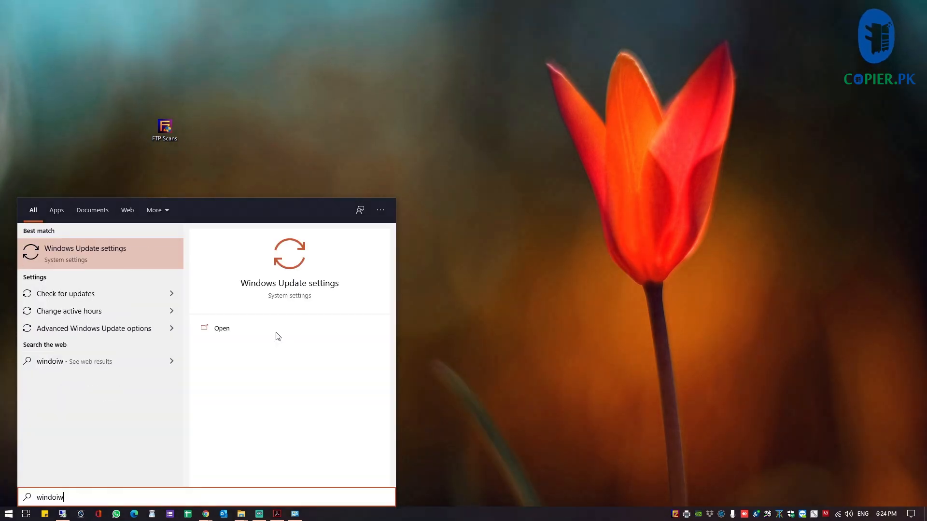
text(s firew)
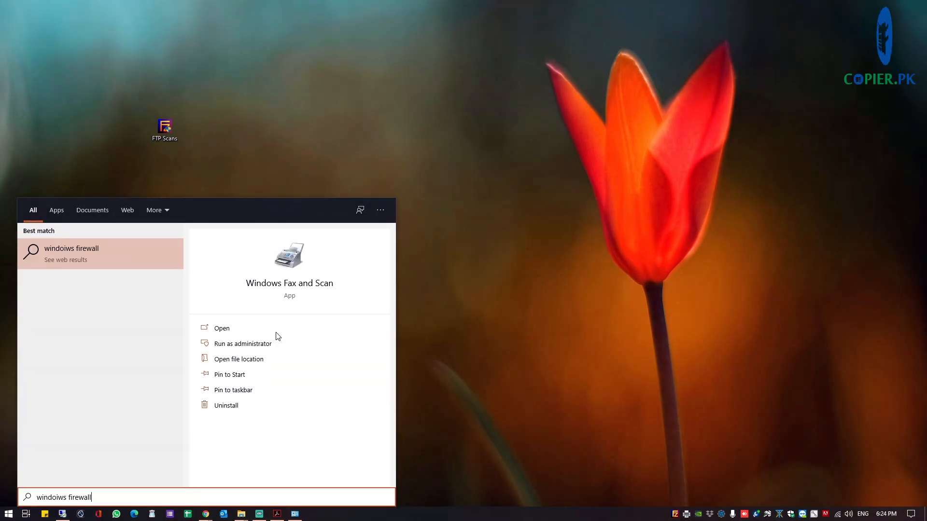
text(al)
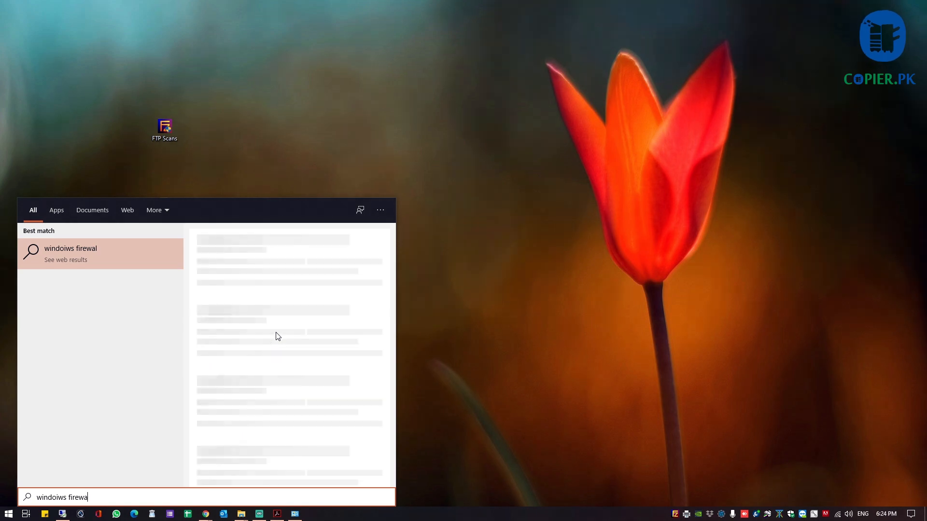
key(BackSpace)
key(BackSpace)
key(BackSpace)
key(BackSpace)
key(BackSpace)
key(BackSpace)
key(BackSpace)
key(BackSpace)
key(BackSpace)
key(BackSpace)
key(BackSpace)
key(BackSpace)
key(BackSpace)
key(BackSpace)
key(BackSpace)
key(BackSpace)
text(windows firewall)
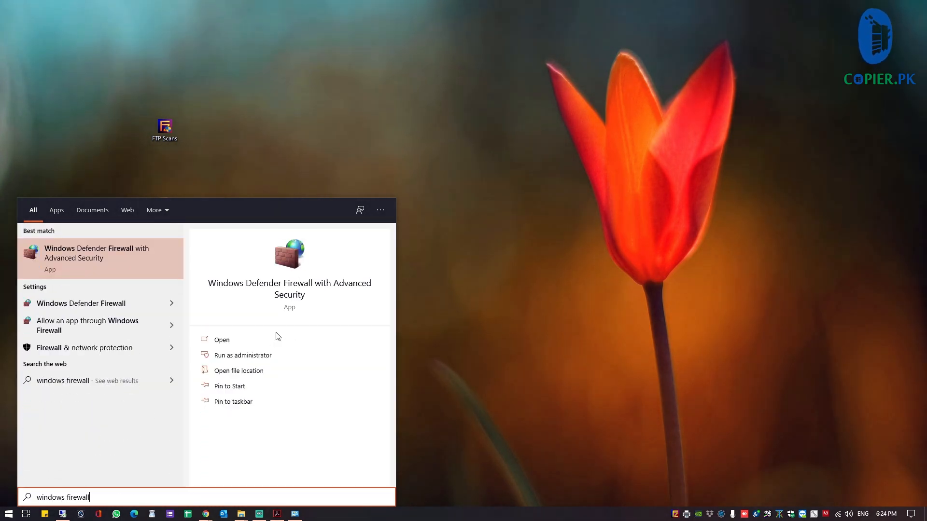
click(108, 250)
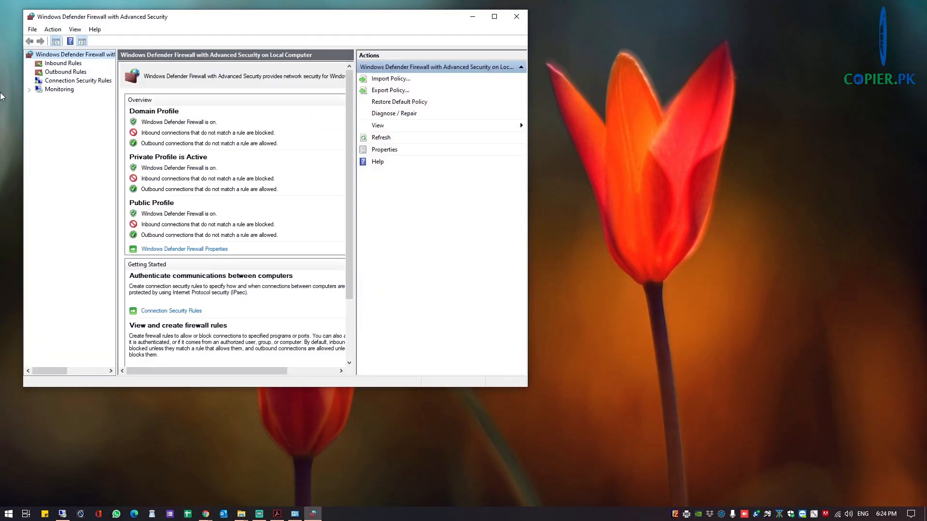
click(61, 63)
click(385, 80)
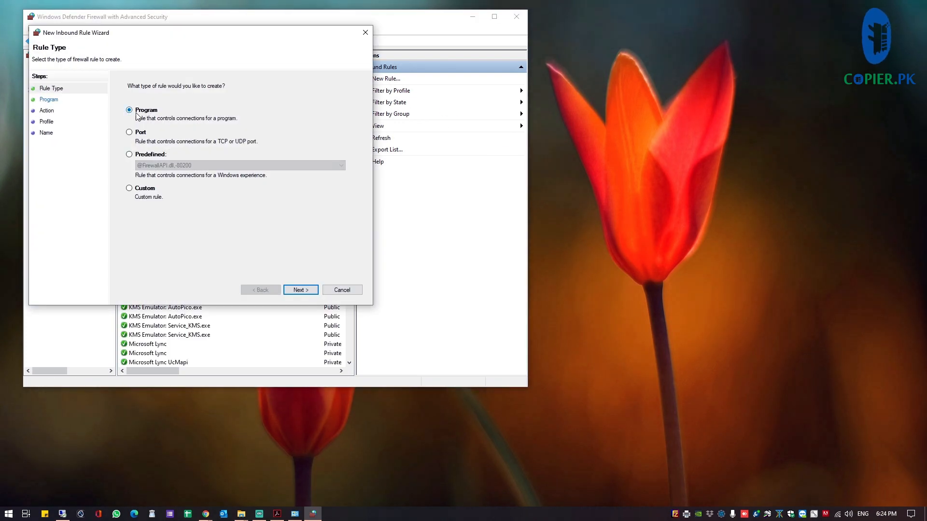
Make it a Program rule targeting the FileZilla Server executable
click(301, 289)
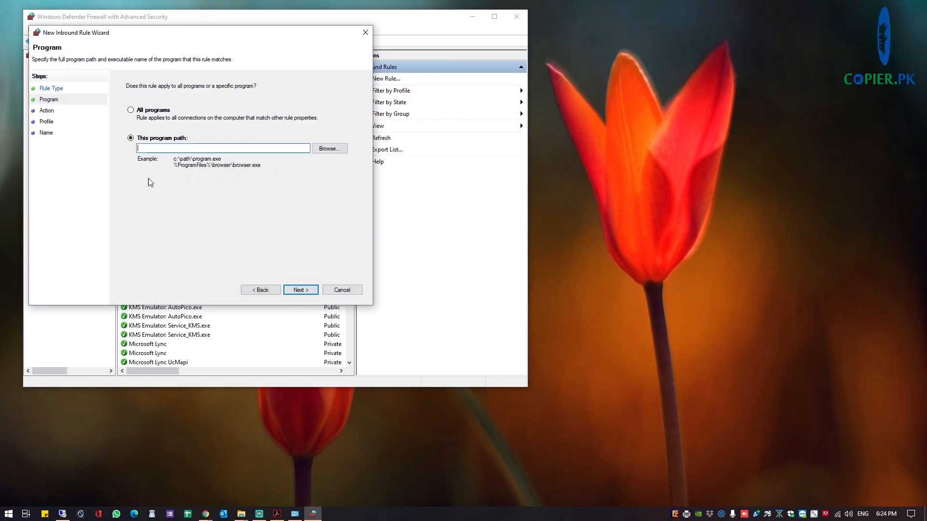
click(328, 150)
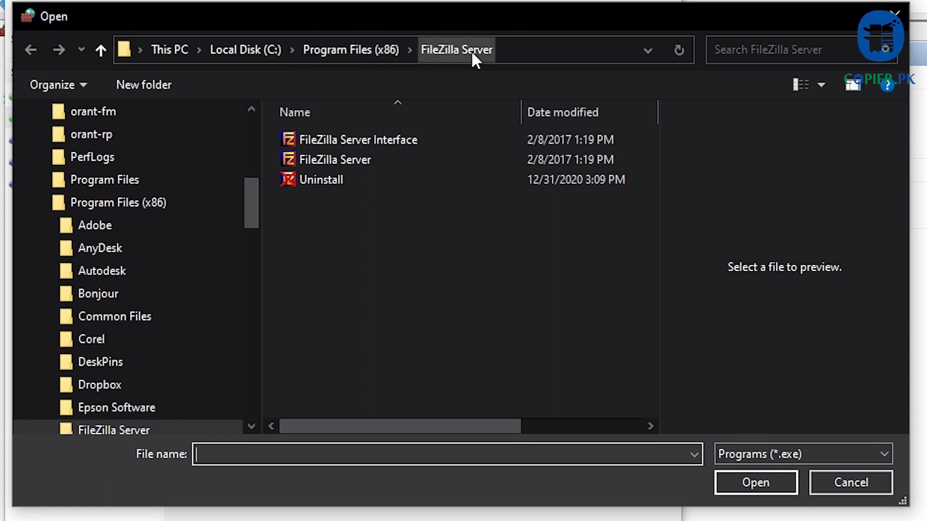
click(384, 162)
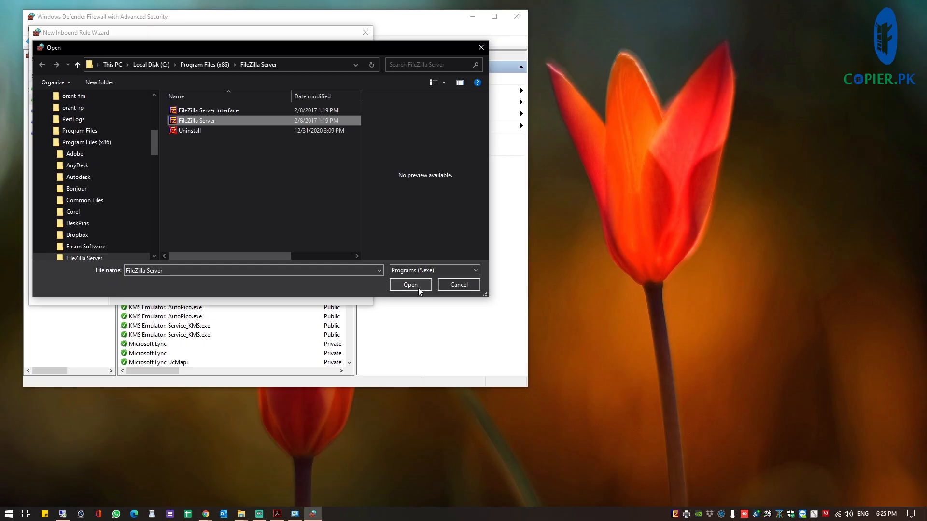
click(755, 483)
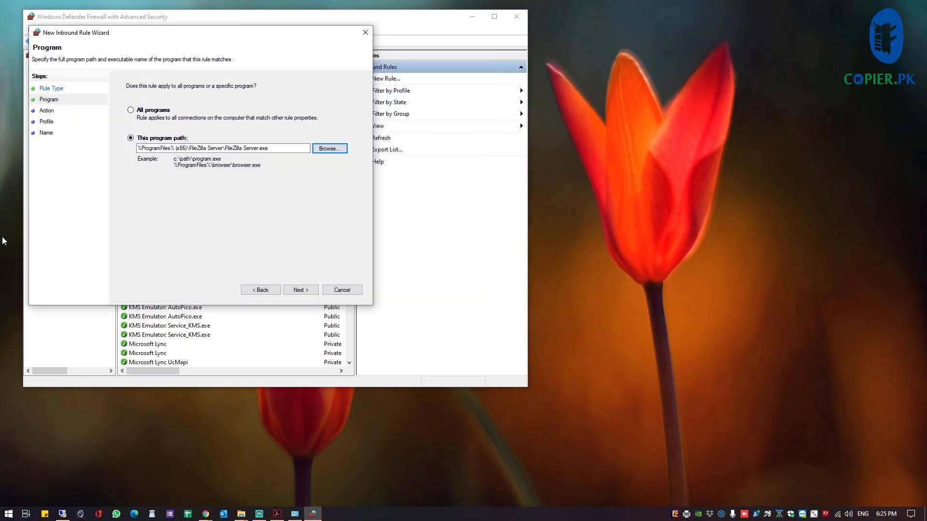
Allow the connection on all profiles, name it 'Scan to FTP (FileZilla)', finish, and minimize the firewall
click(293, 290)
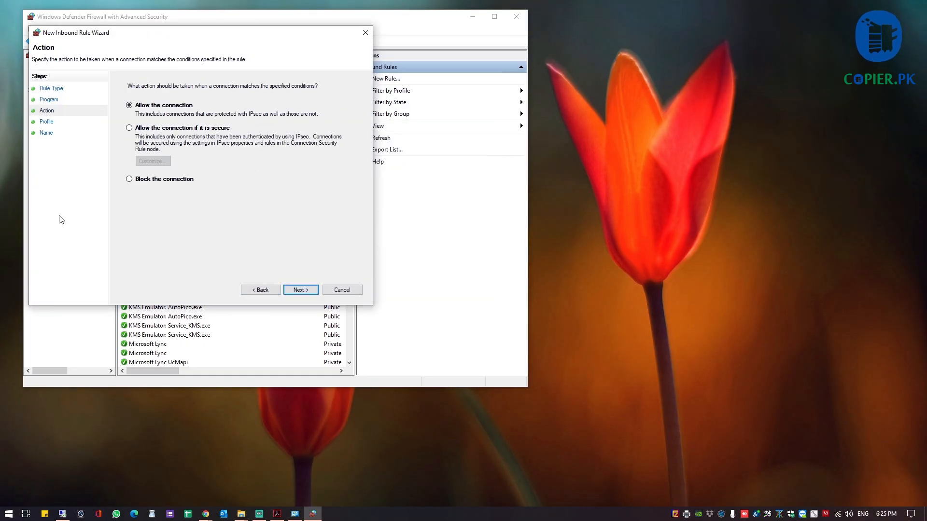
click(301, 290)
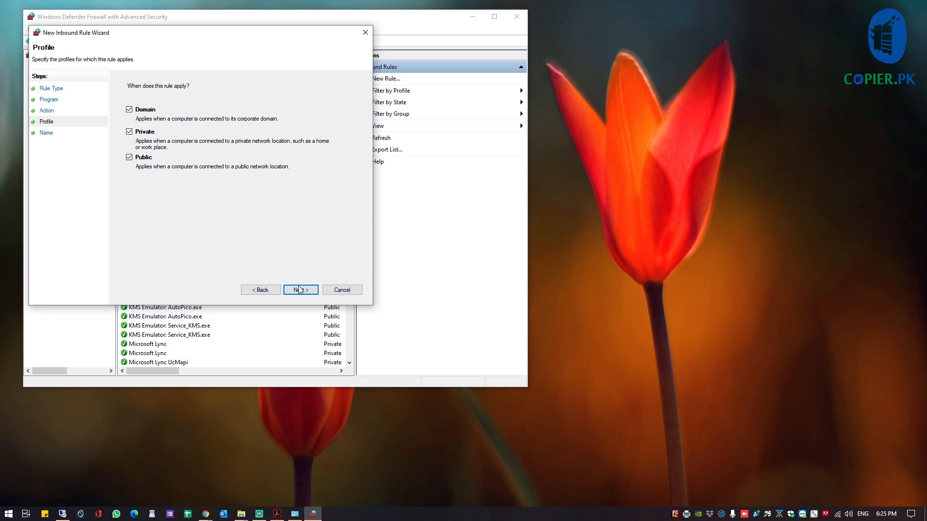
click(300, 290)
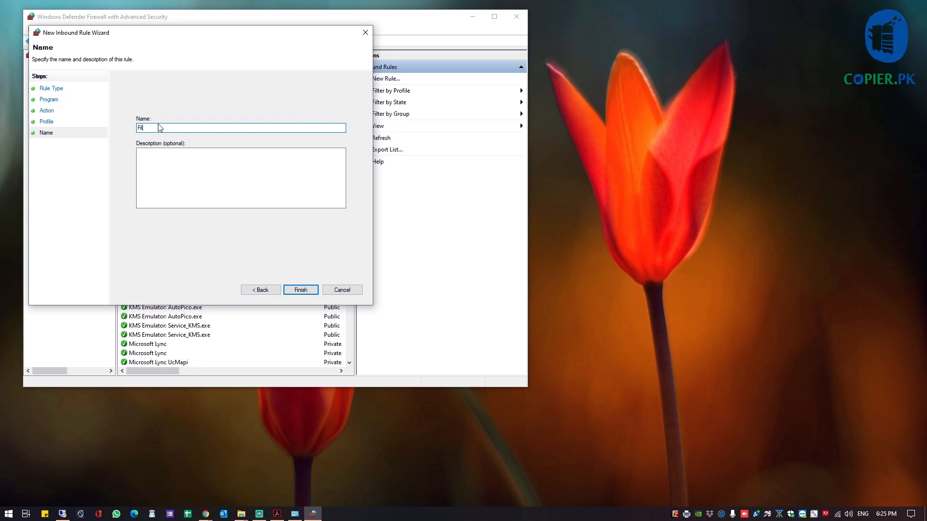
text(Scan t)
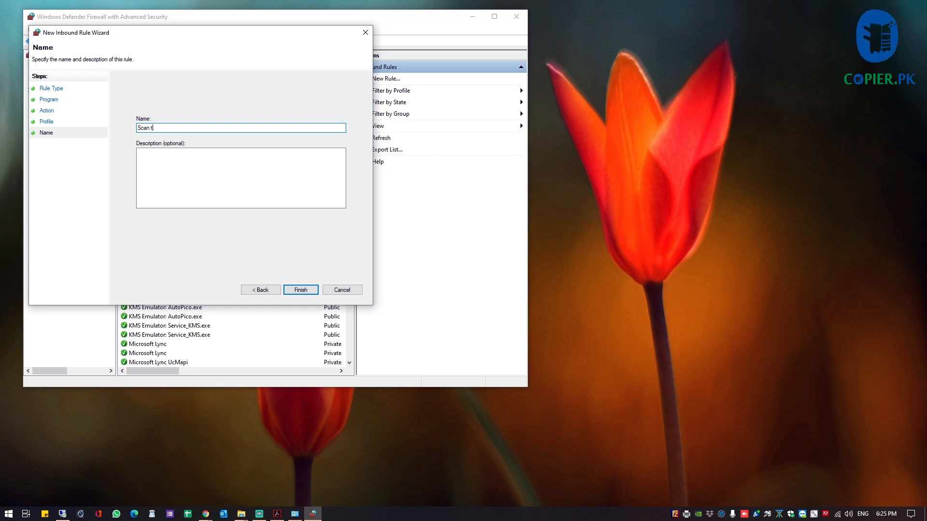
text(o FTP)
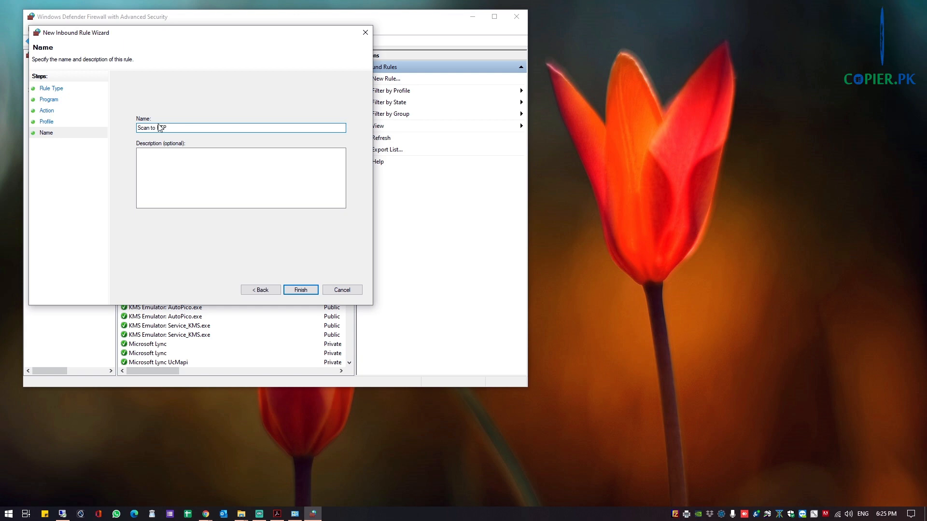
text( (File)
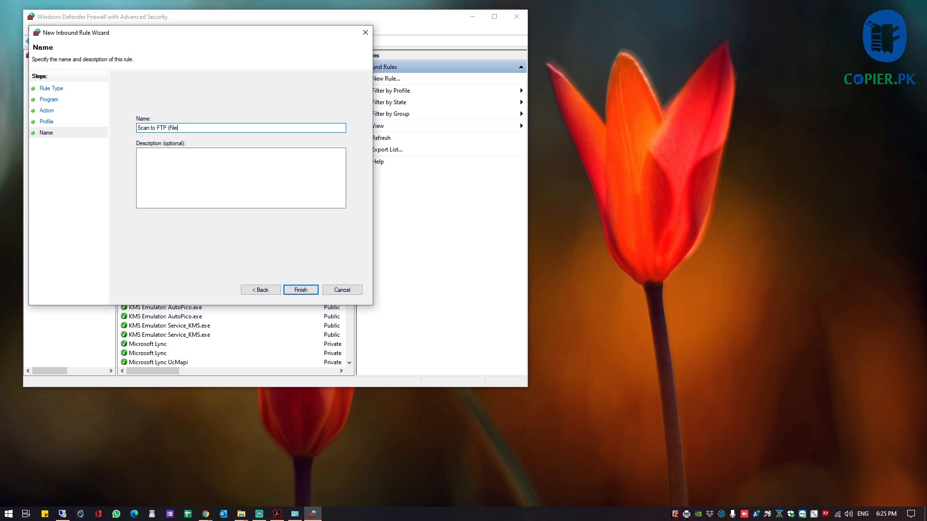
text(Zilla)
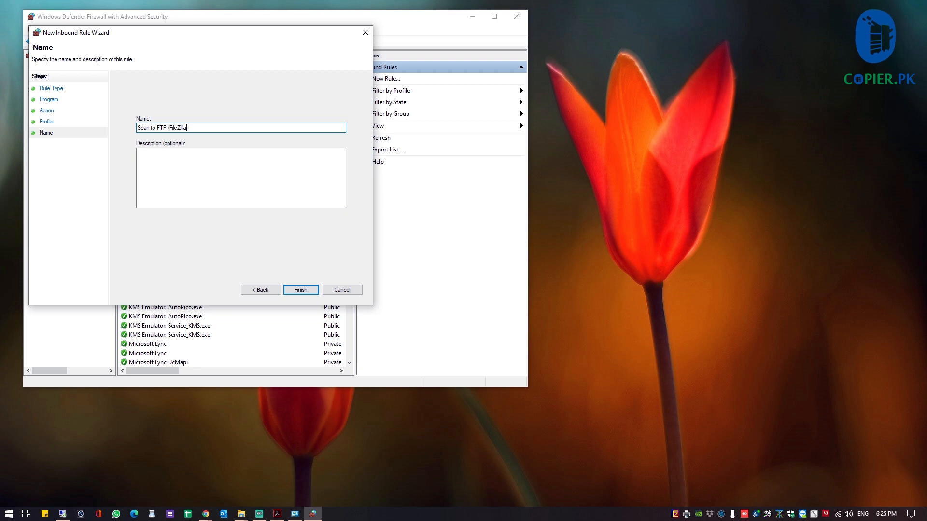
click(308, 290)
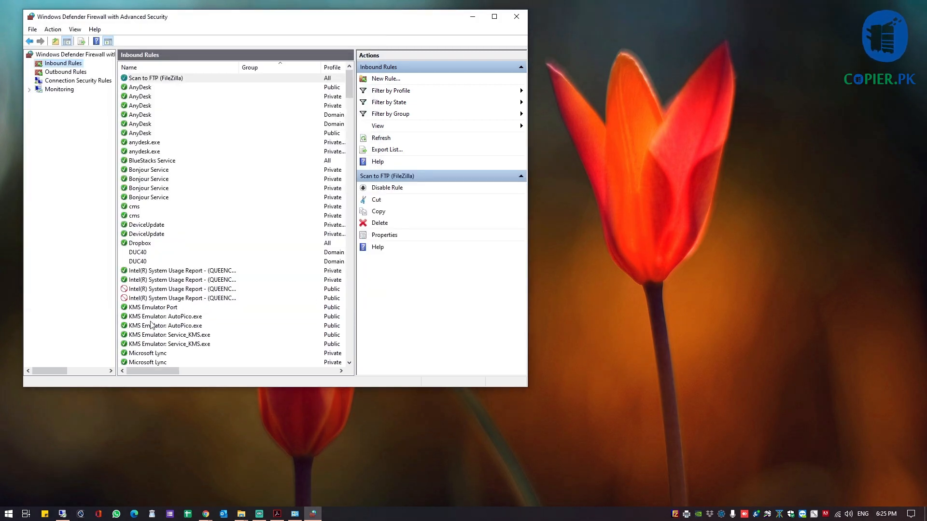
click(148, 289)
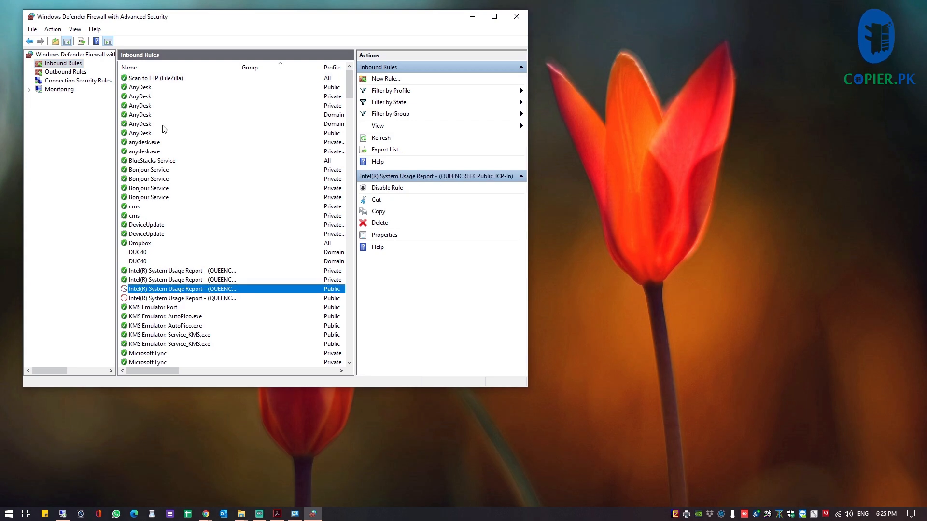
click(173, 78)
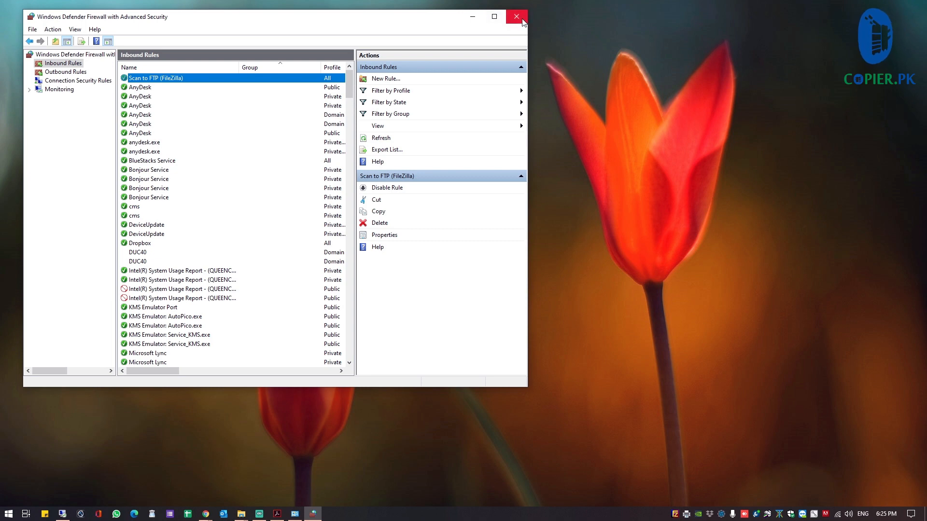
click(473, 18)
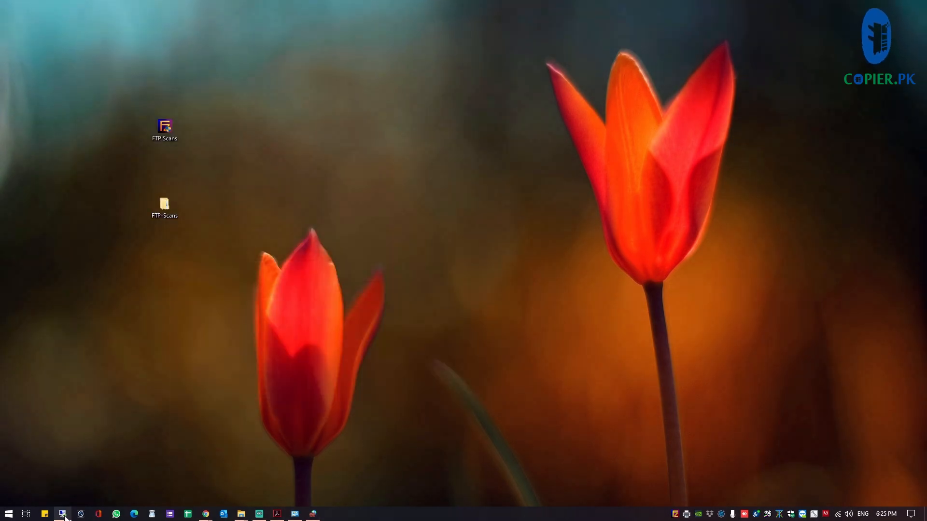
In the remote session, open ftp://192.168.50.111 and let it launch externally
click(62, 513)
click(210, 41)
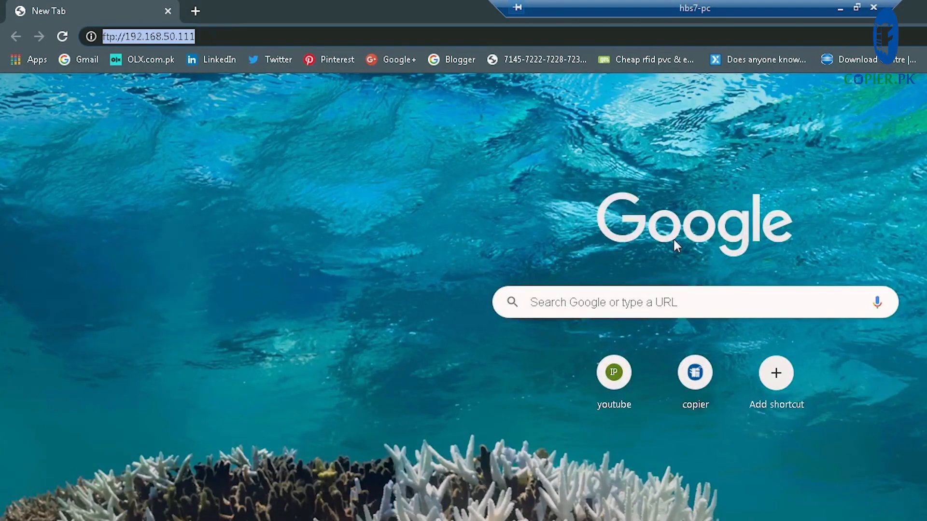
key(Return)
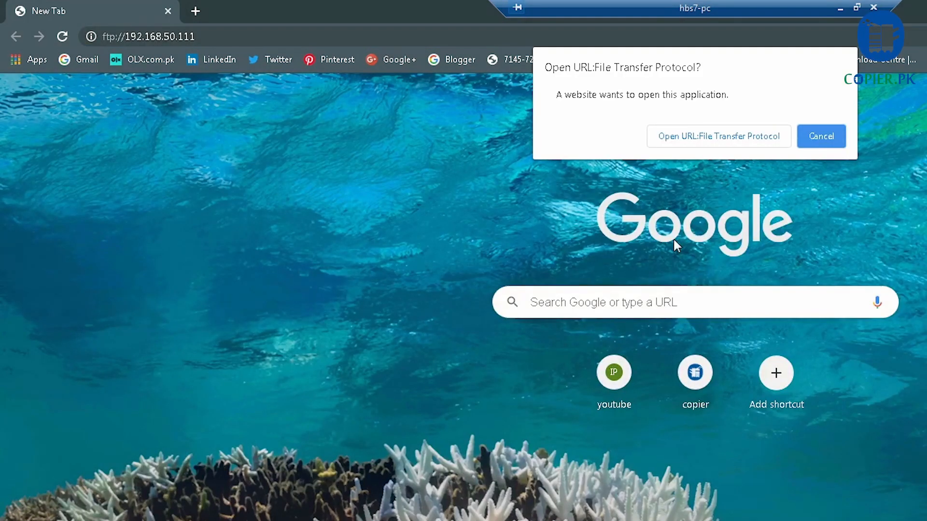
click(738, 144)
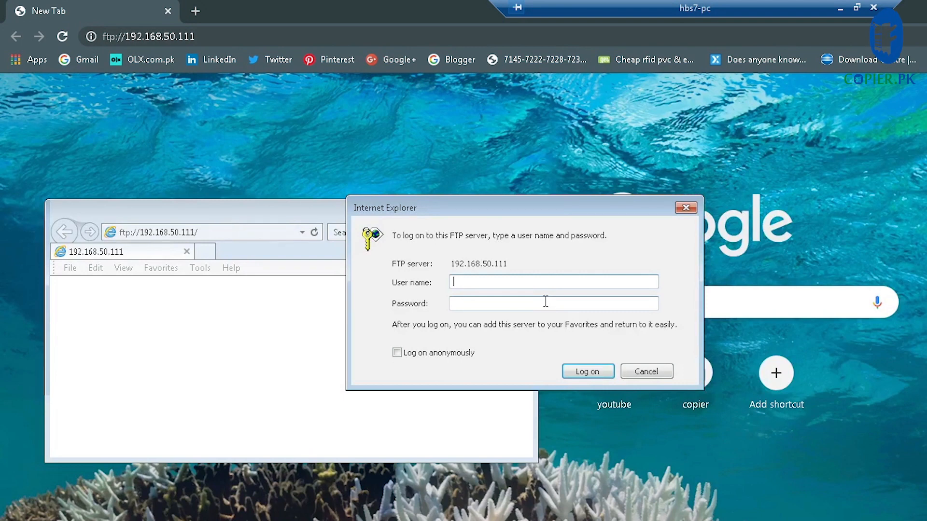
Log on with the FTP user name and password, then maximize the folder listing
text(Noman)
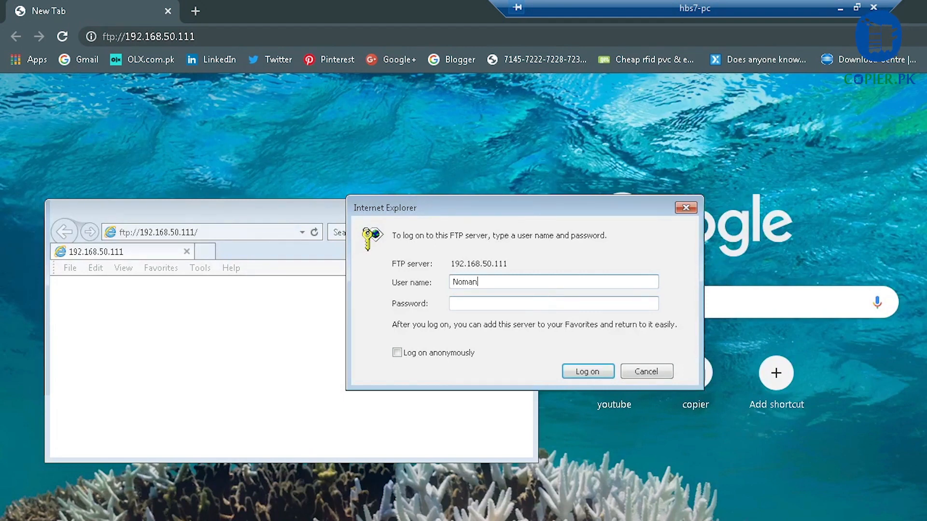
key(Tab)
text(123456)
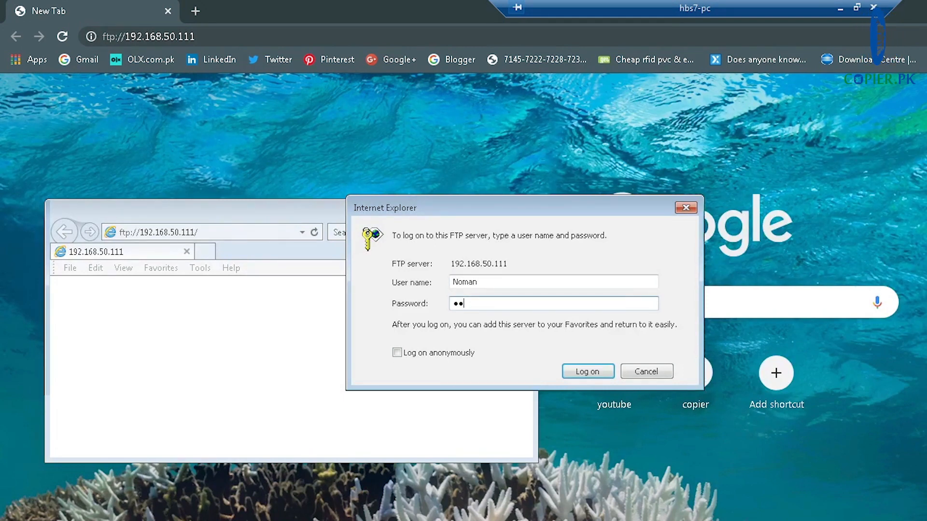
key(Return)
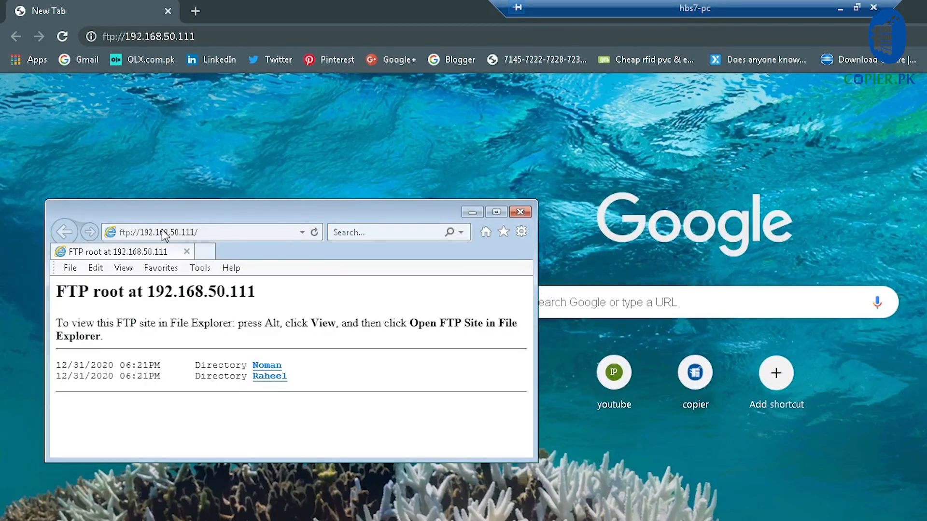
click(505, 211)
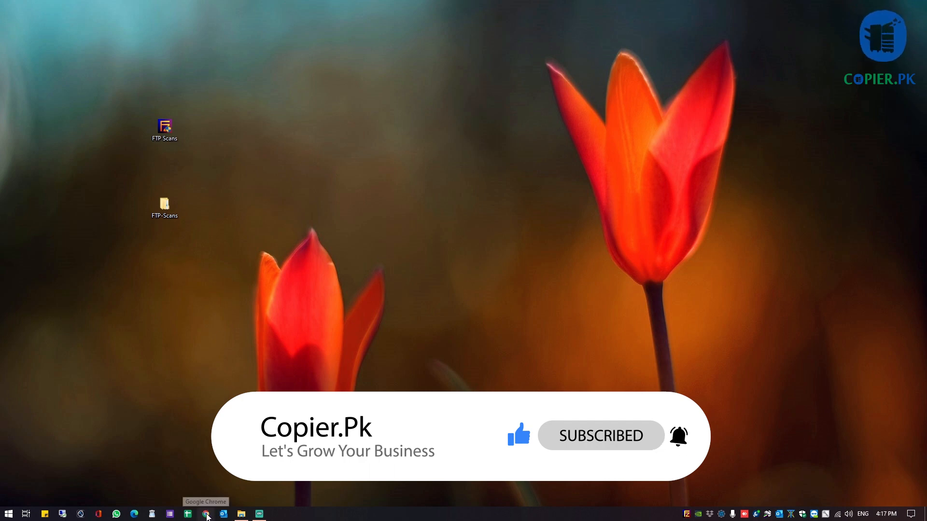
Browse to the printer at 192.168.50.39 and open Settings, then E-mail/FTP Settings
click(206, 515)
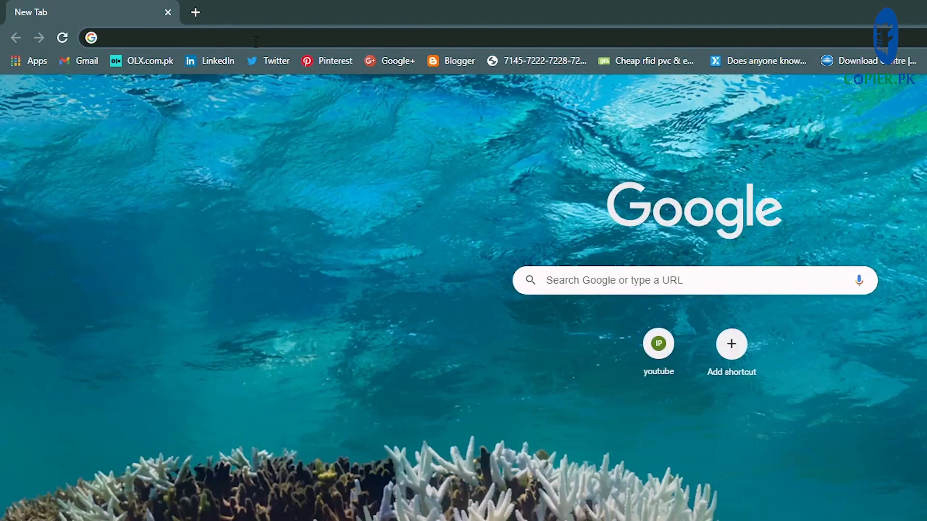
text(192.168.50.39)
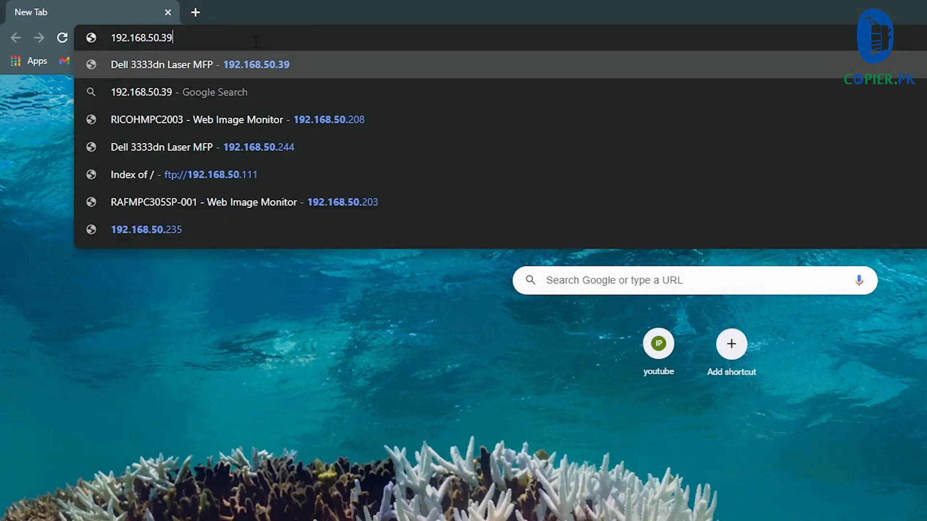
key(Return)
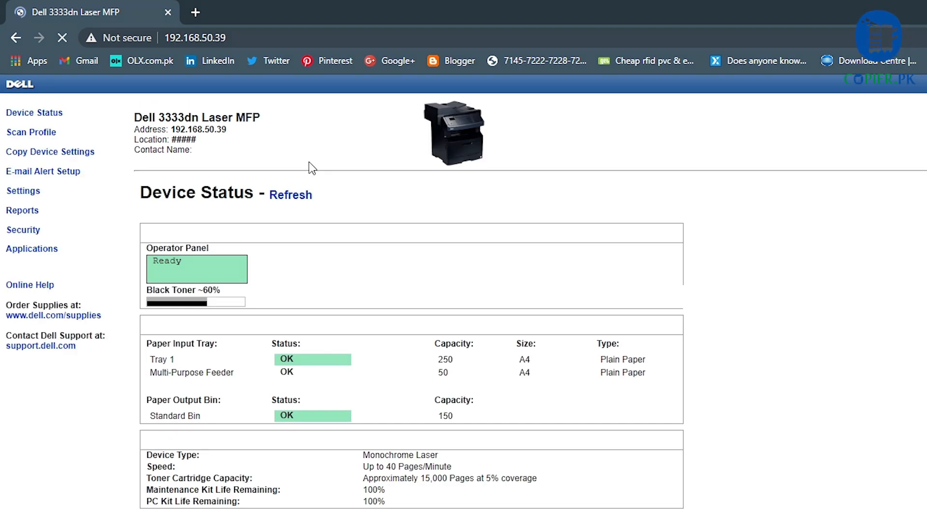
click(31, 193)
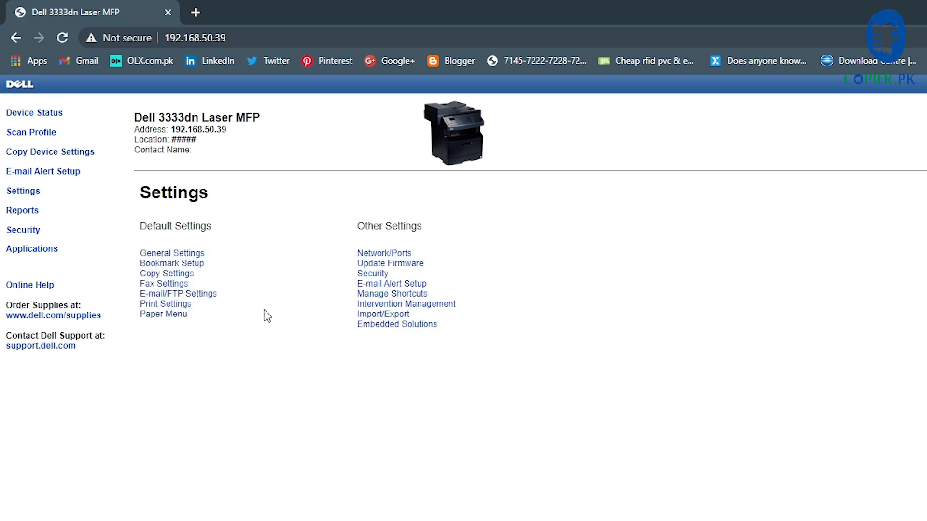
click(184, 296)
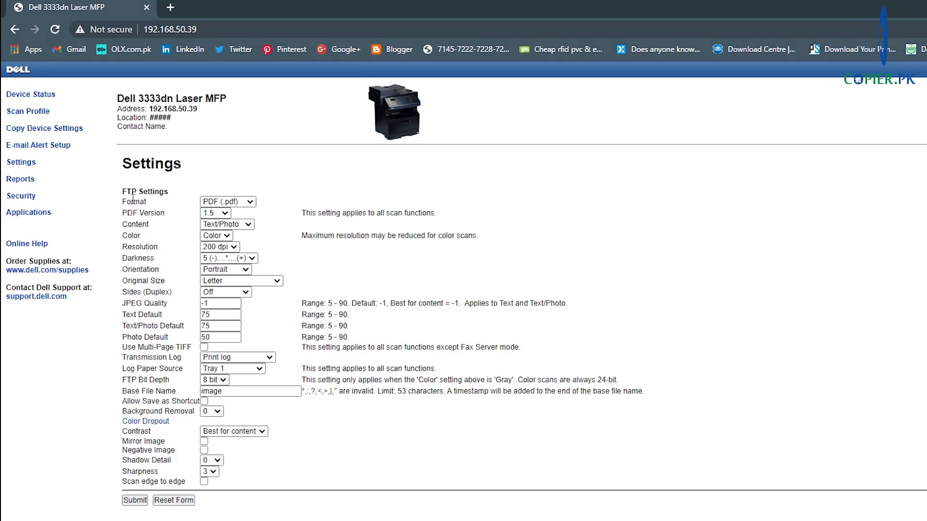
click(250, 203)
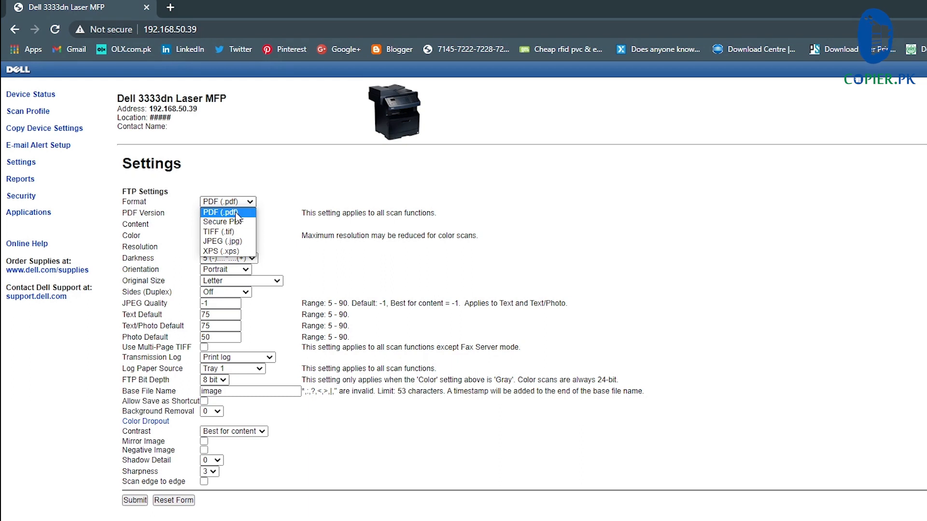
click(236, 214)
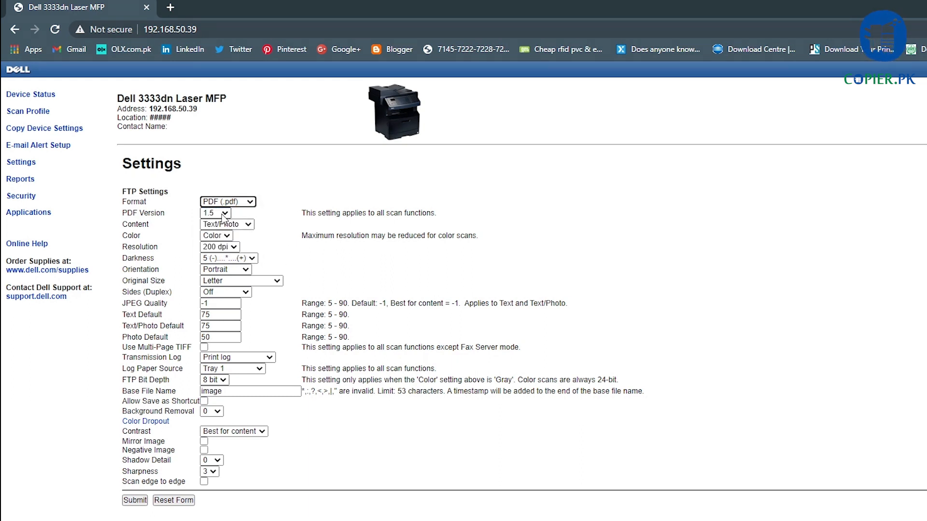
click(244, 226)
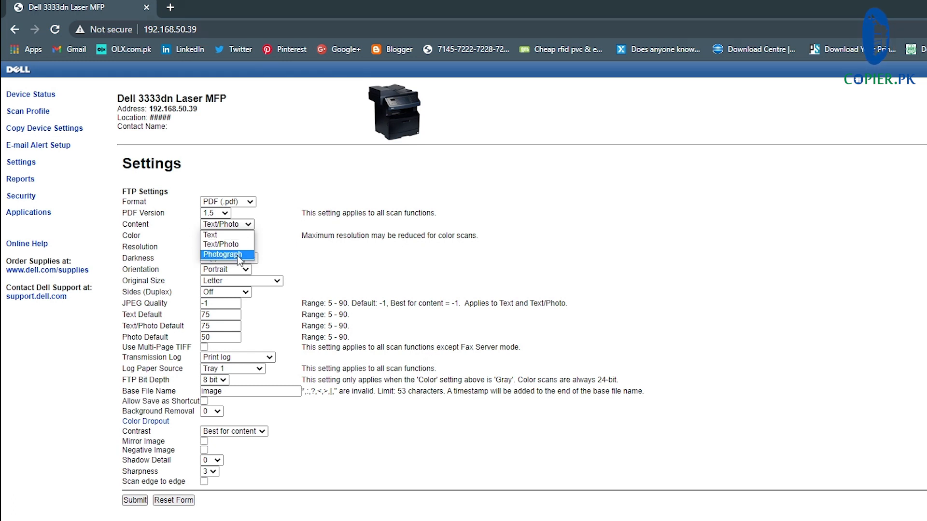
click(232, 244)
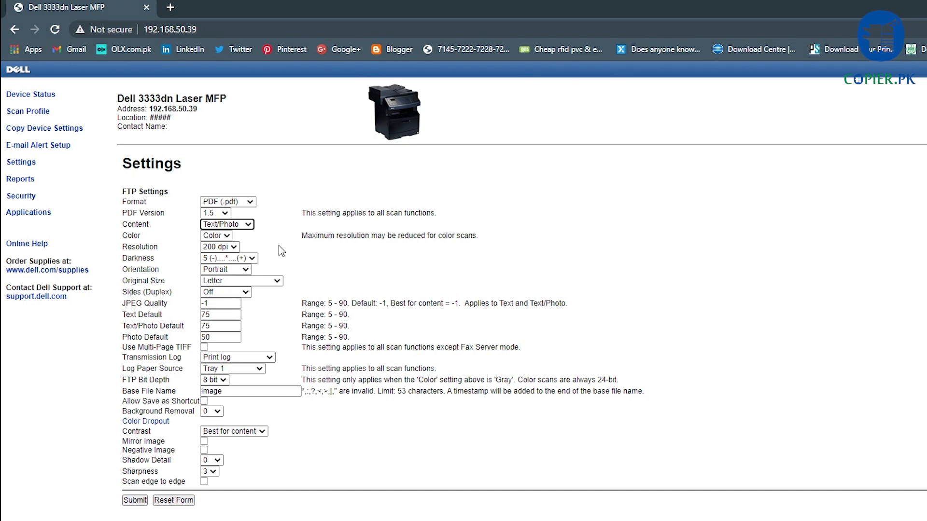
click(225, 236)
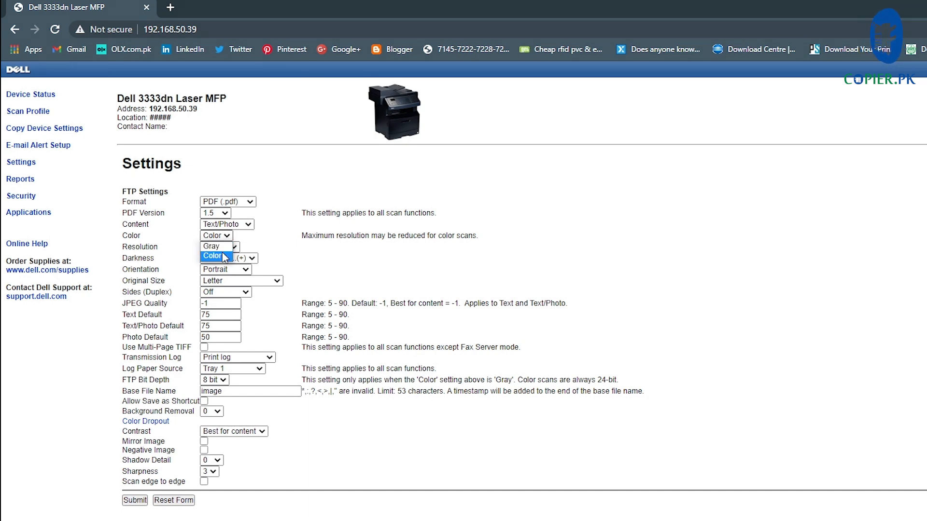
click(224, 256)
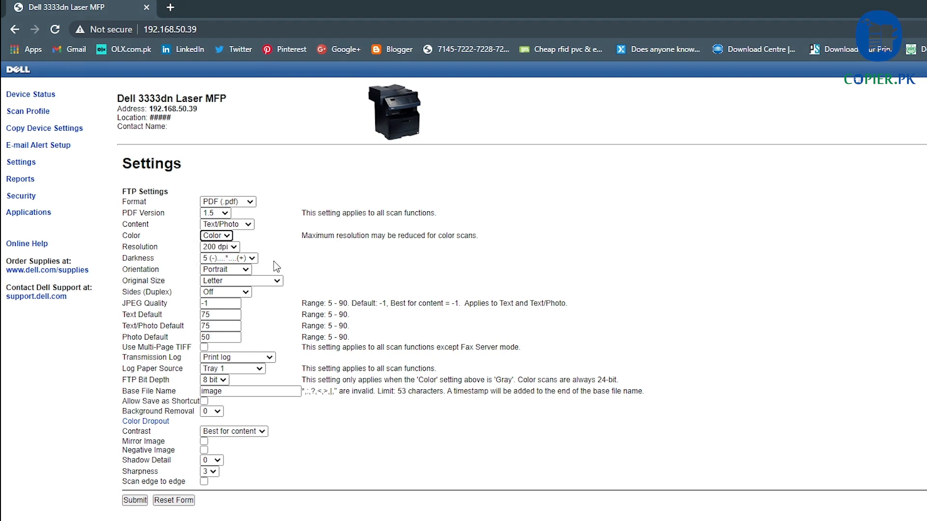
click(227, 249)
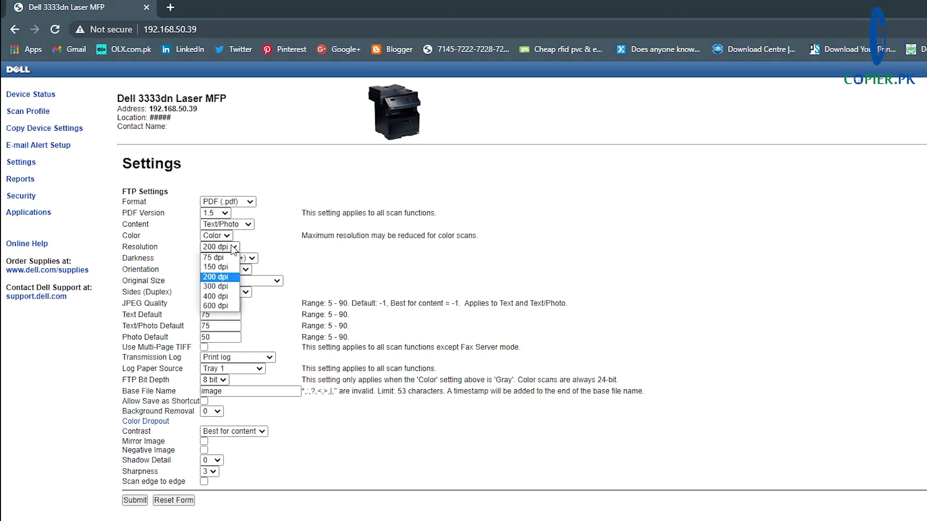
click(228, 279)
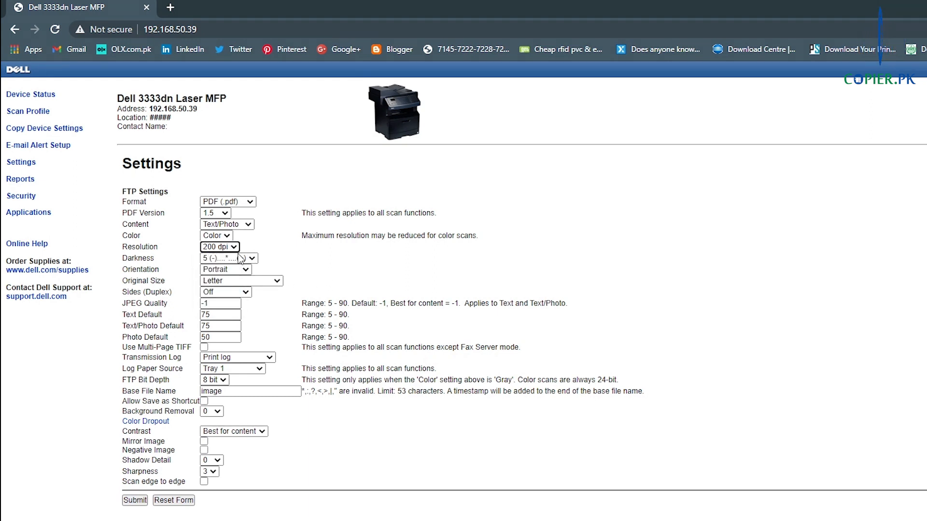
Set Original Size to A4, Transmission Log to 'Do not print log', keep Tray 1, and submit
click(235, 281)
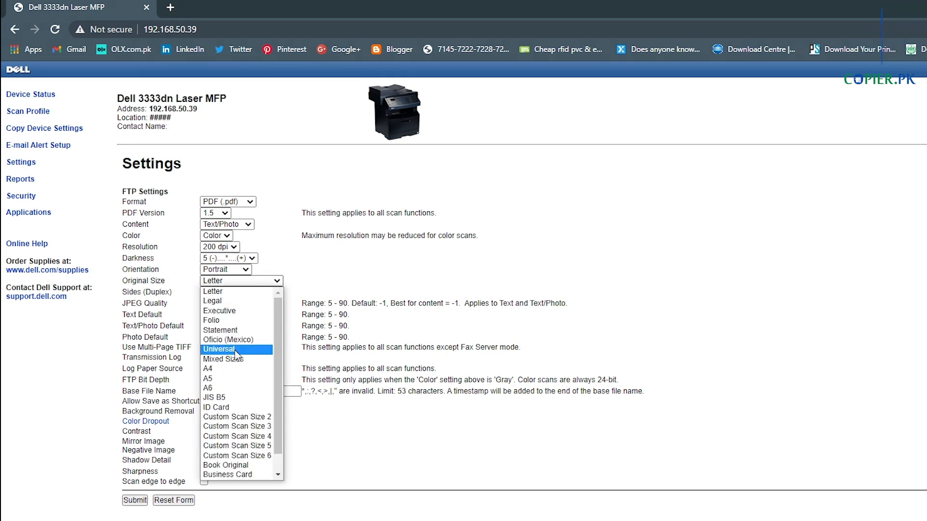
click(234, 369)
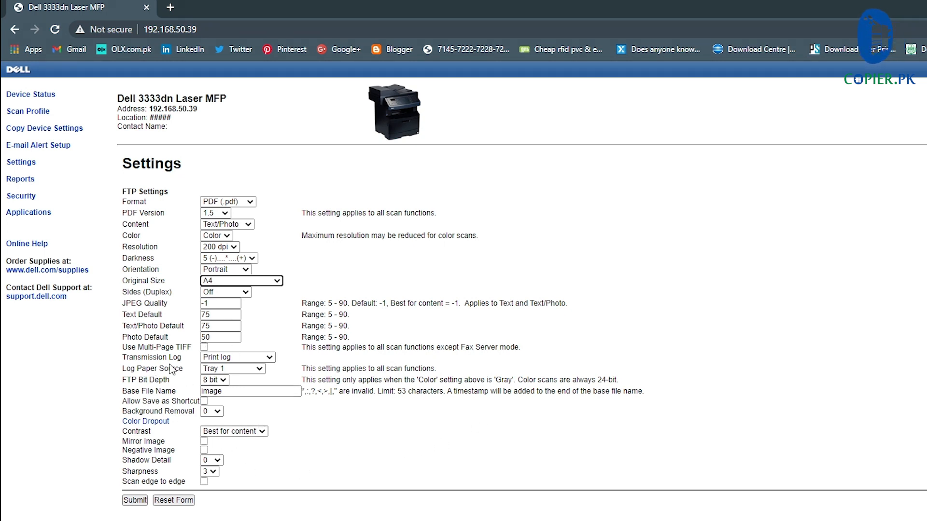
click(221, 360)
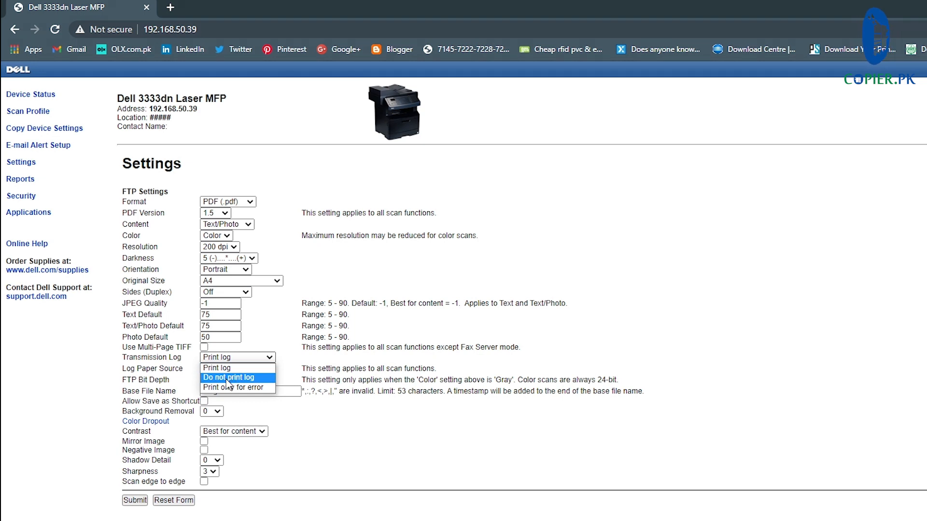
click(229, 379)
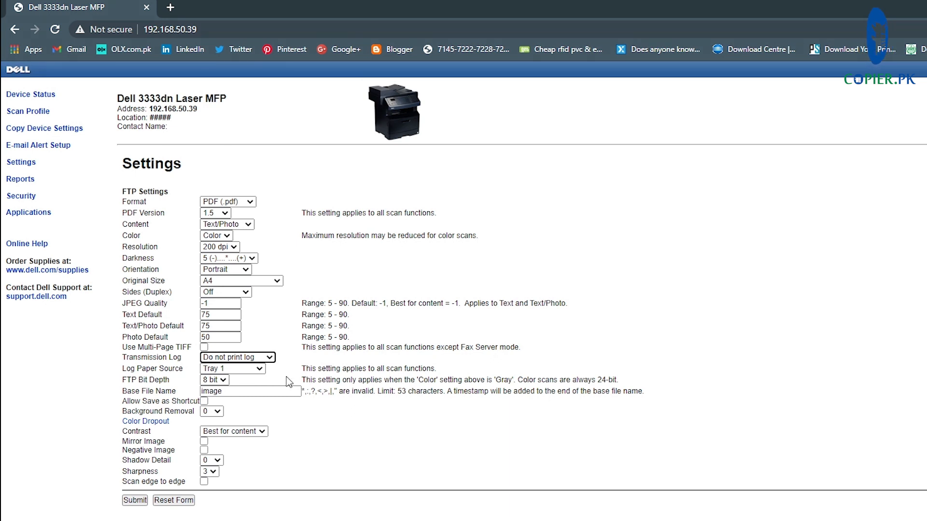
click(242, 372)
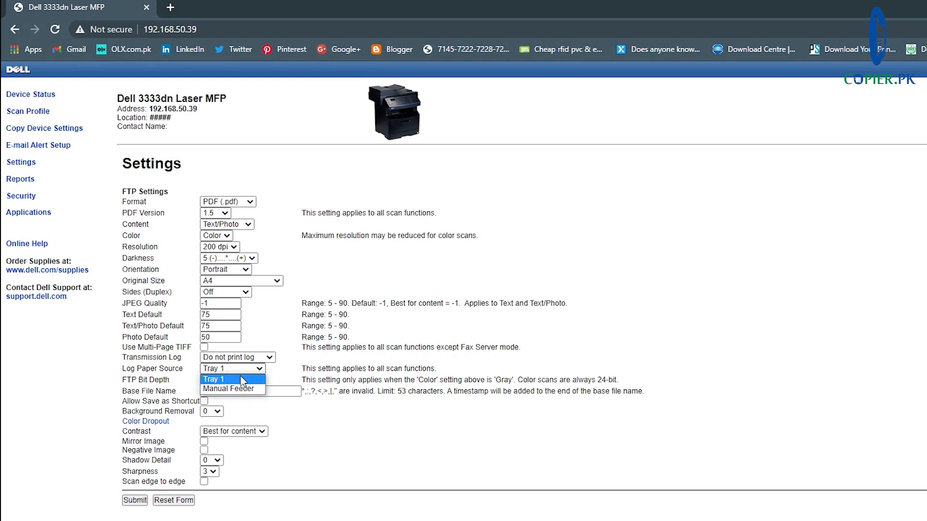
click(295, 415)
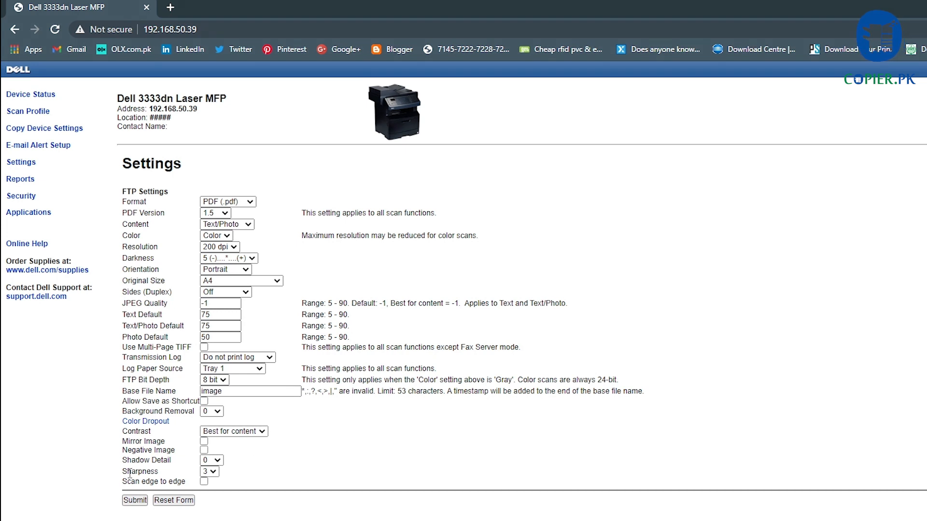
click(134, 501)
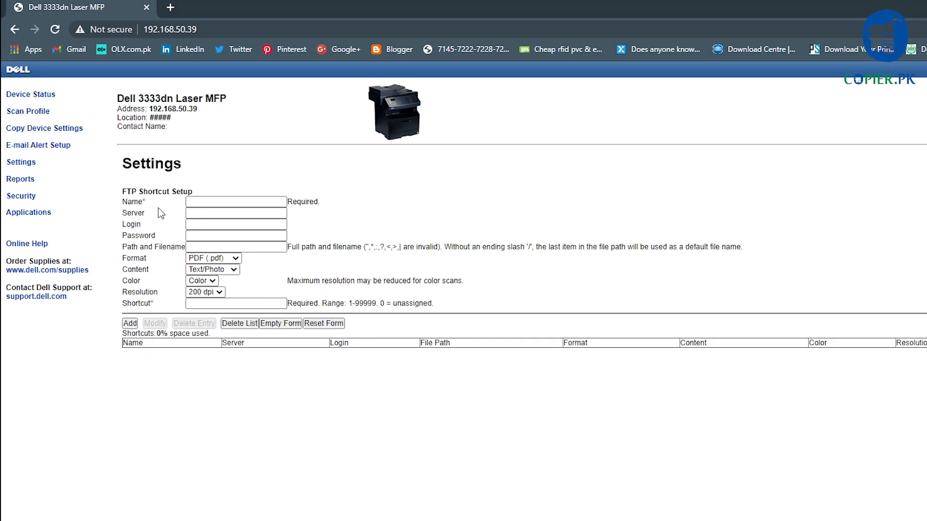
Enter 'Scan1' as the FTP shortcut name
click(217, 201)
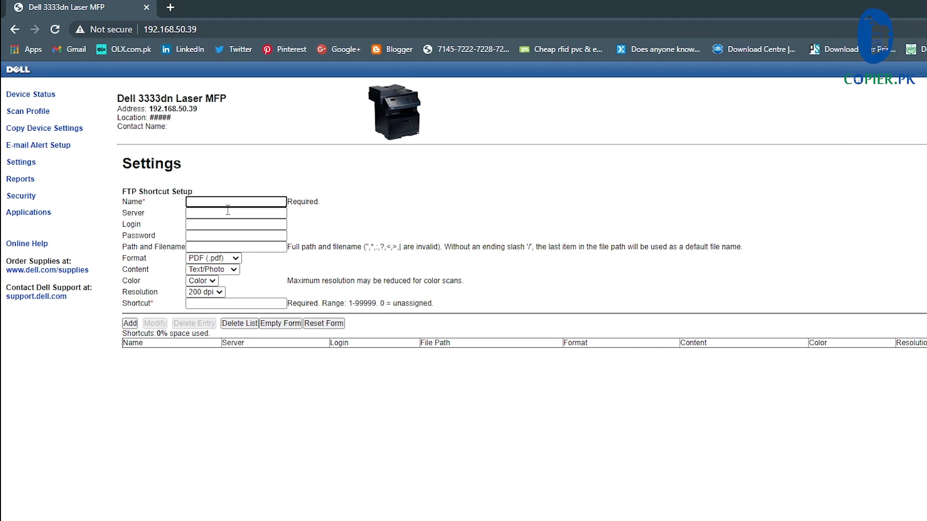
text(Scan1)
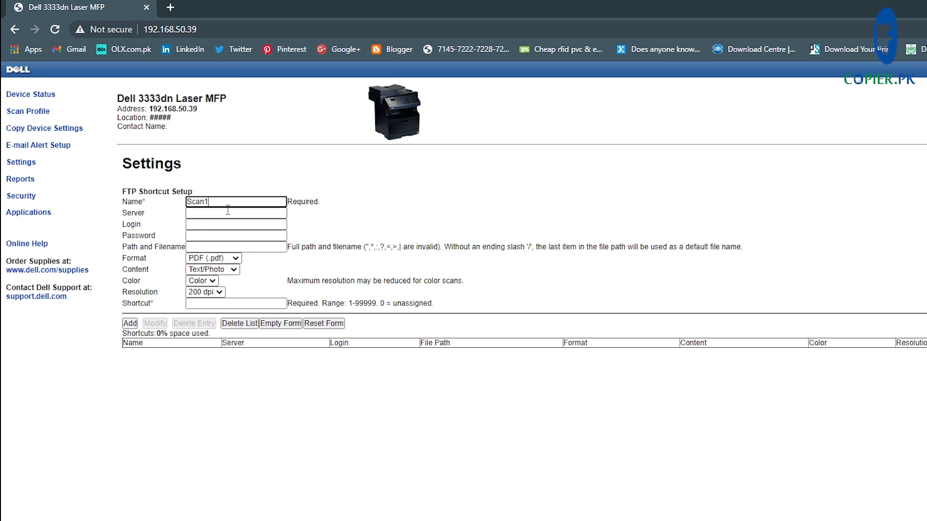
click(227, 211)
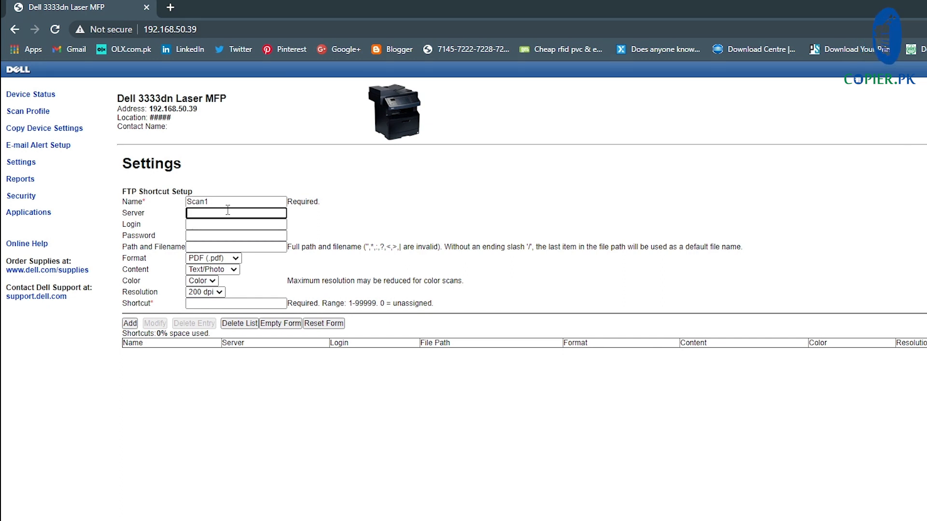
Enter server 192.168.50.111 plus the FTP login name and password, then add the Scan1 shortcut
text(192.)
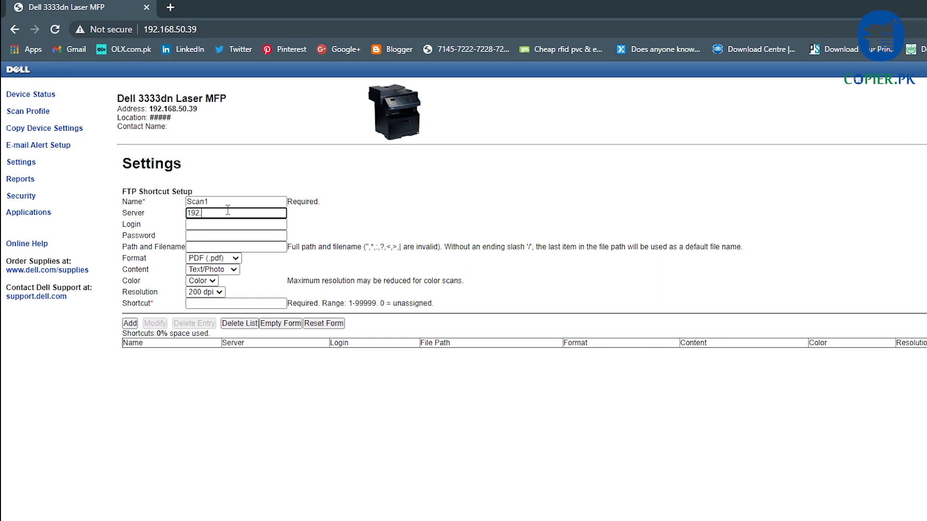
text(168.50.111)
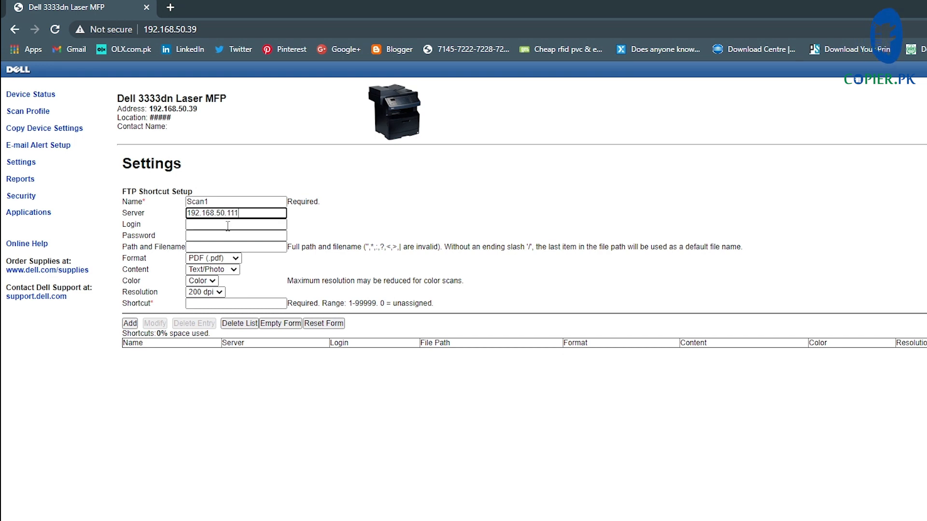
click(228, 225)
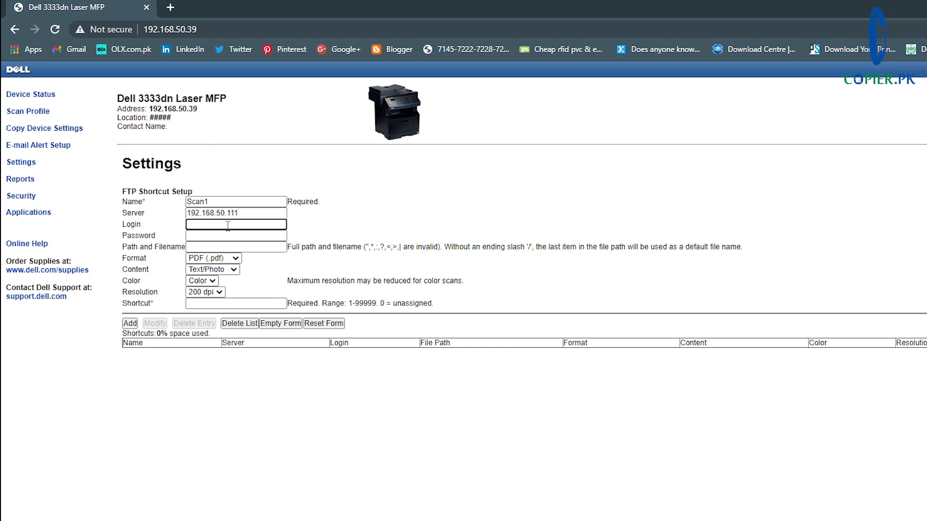
text(Noma)
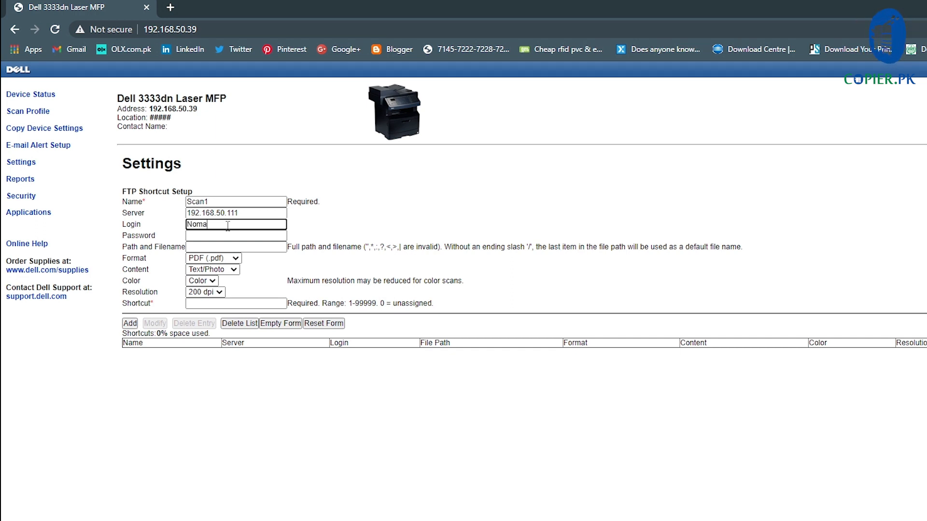
text(n)
key(Tab)
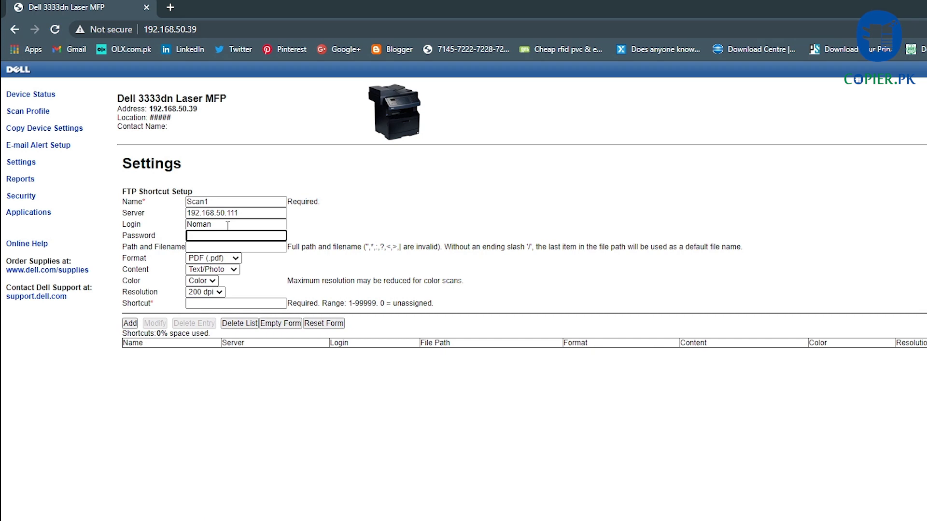
text(****)
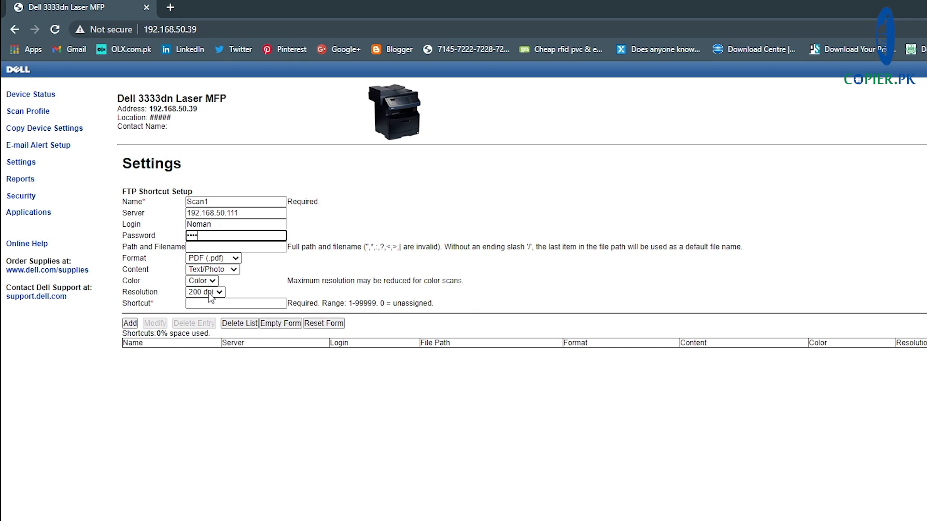
click(130, 323)
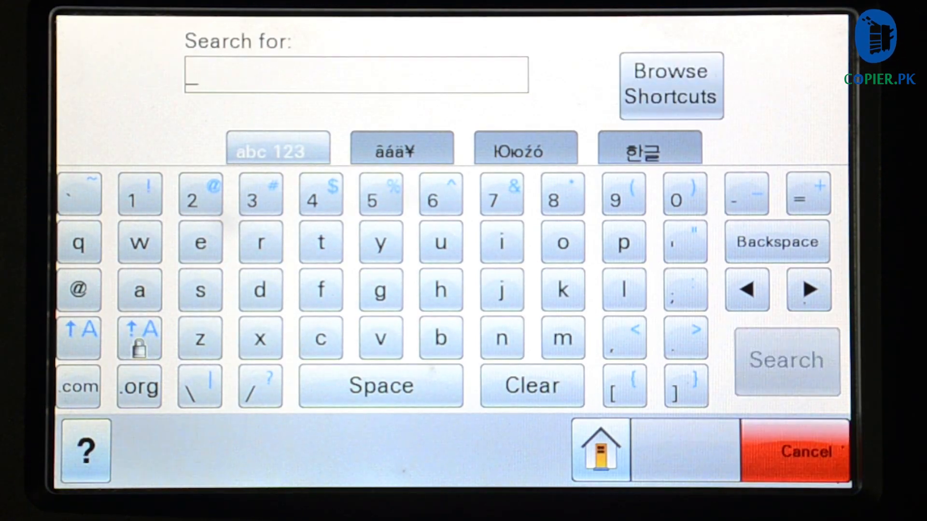
Pick Scan1 from Browse Shortcuts as the scan destination and bring up the scan Options
click(671, 86)
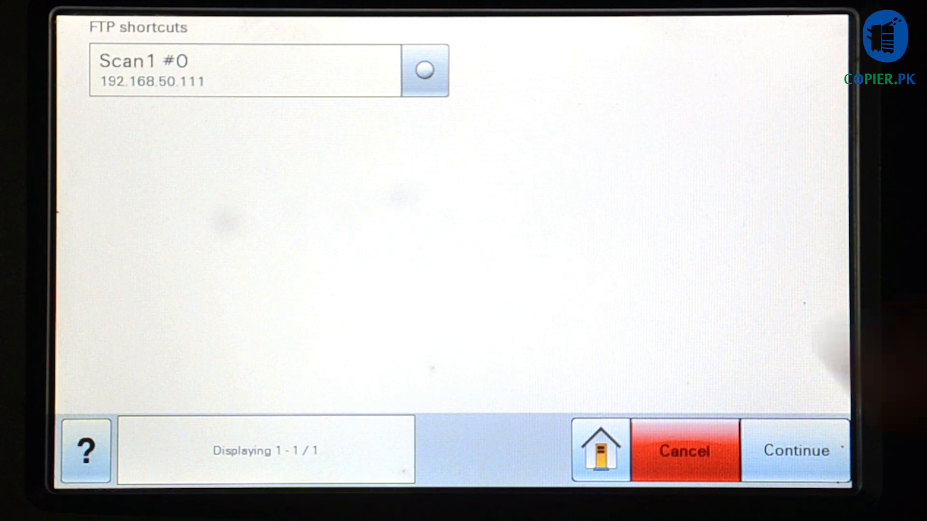
click(424, 70)
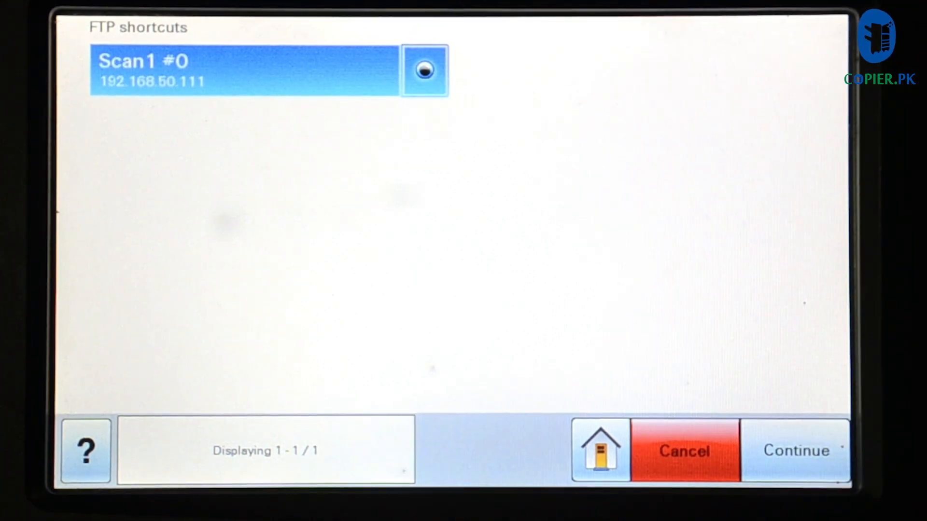
click(796, 450)
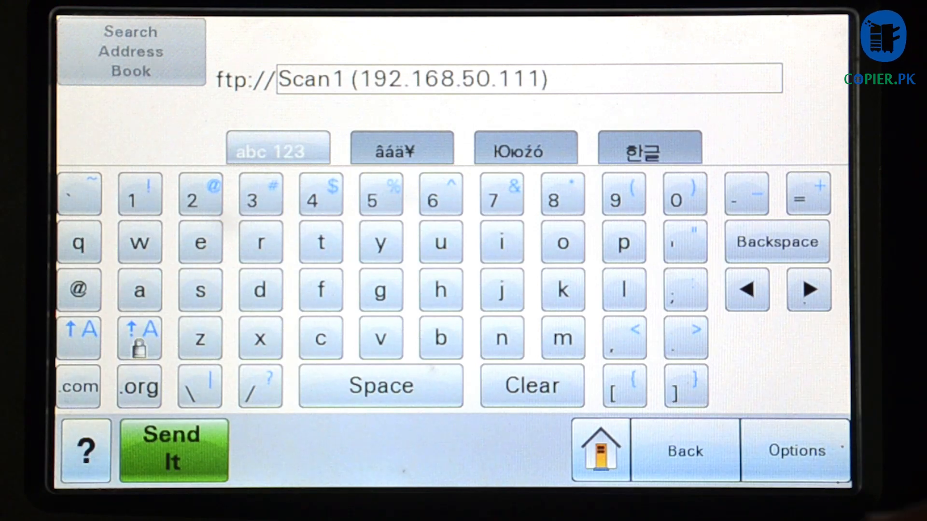
click(816, 456)
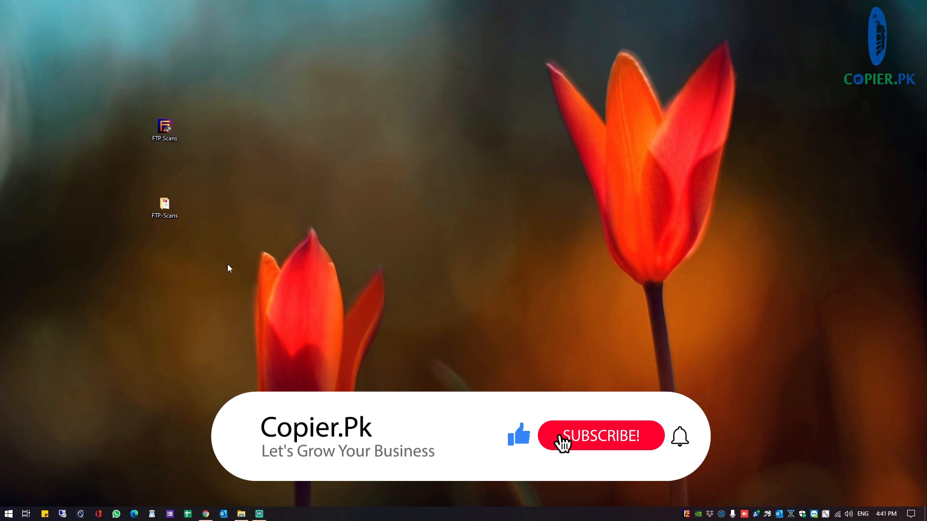
click(181, 218)
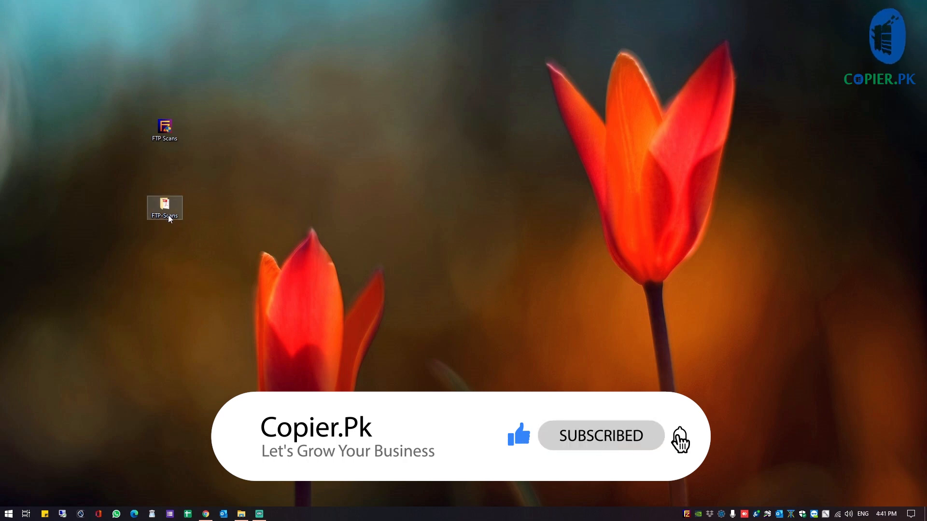
key(Return)
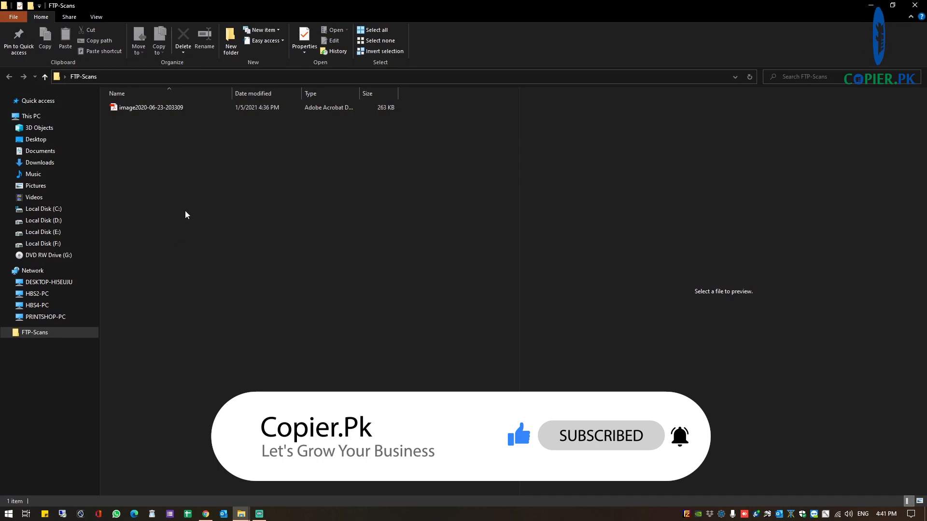
click(154, 108)
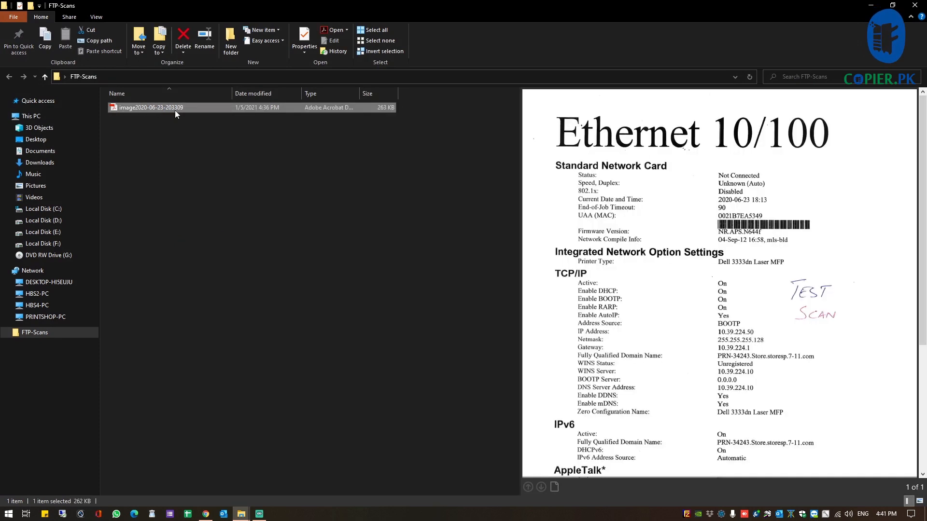
double_click(162, 111)
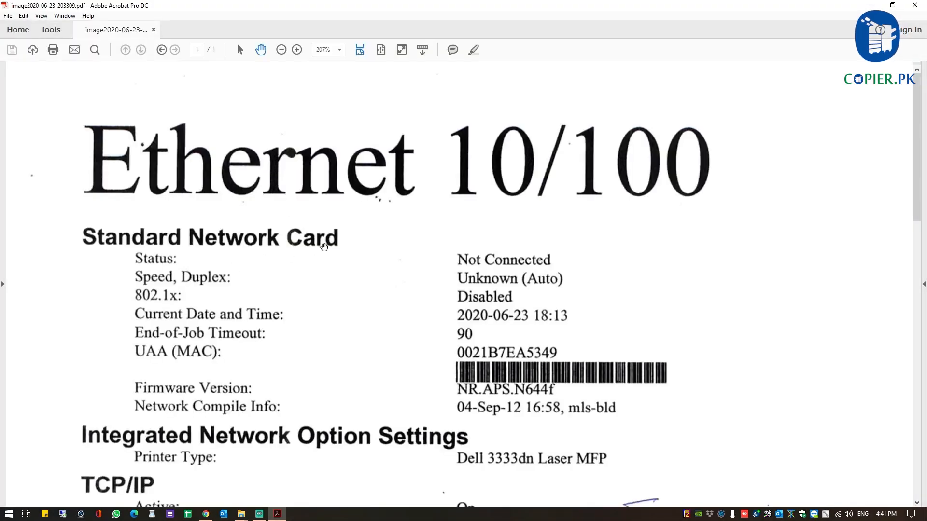
Fit the whole Ethernet 10/100 page in view, then restore Acrobat to reveal the FTP-Scans folder
click(381, 49)
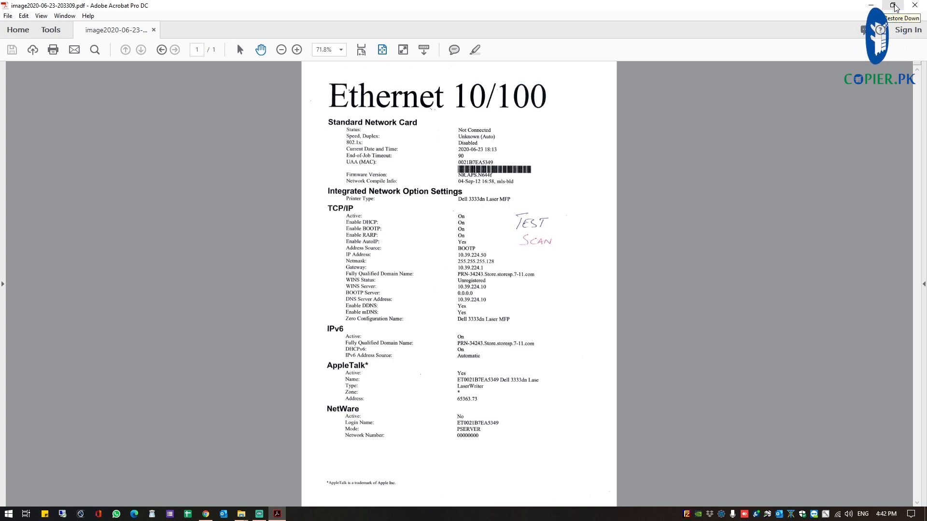
double_click(531, 8)
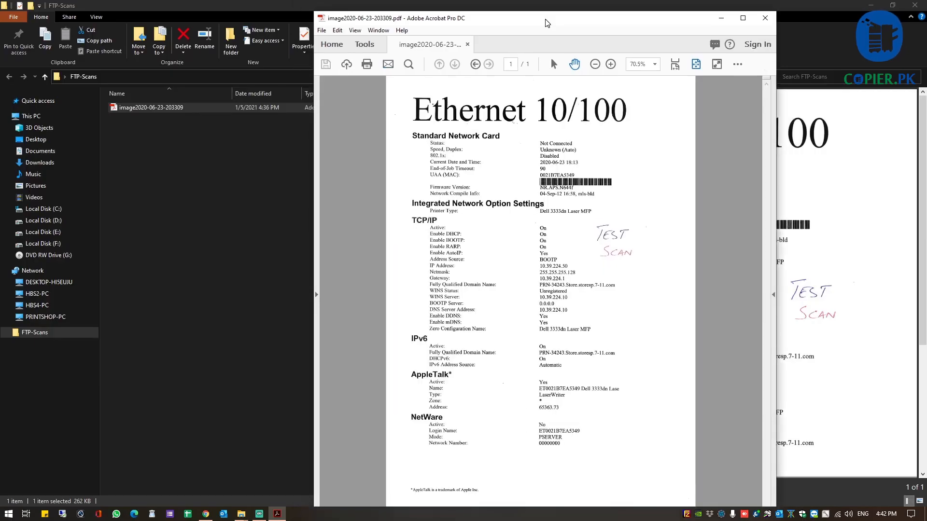